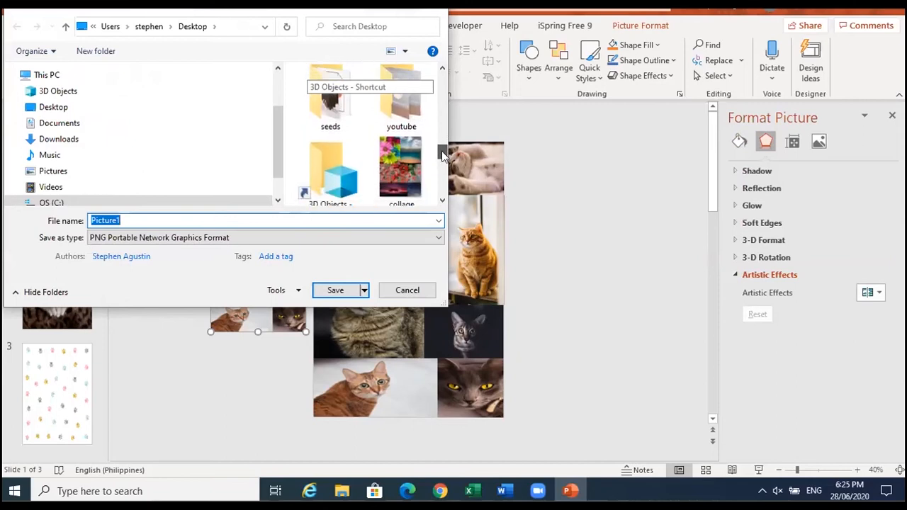
Step: Save the combined cat collage picture to the Desktop as a PNG, using the existing collage file
click(394, 163)
double_click(394, 163)
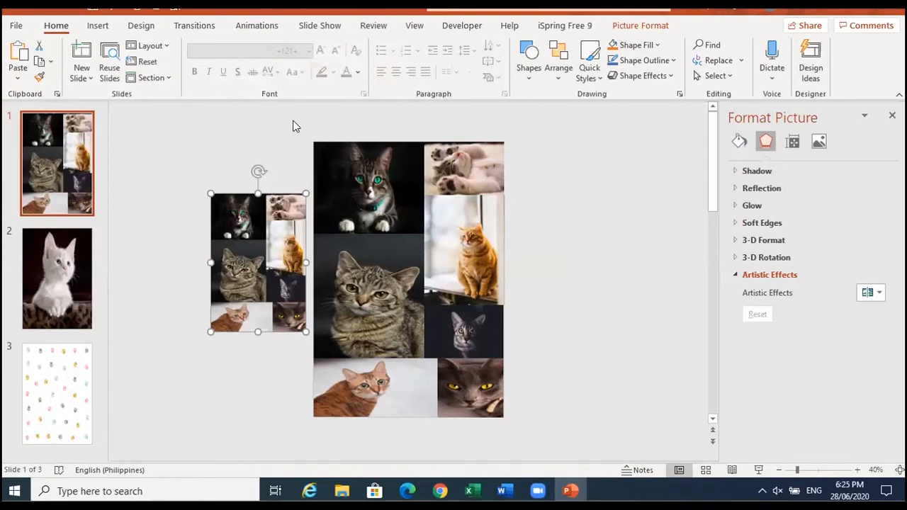
Step: Delete all the cat photos on slide 1 and the small collage picture beside it
click(541, 341)
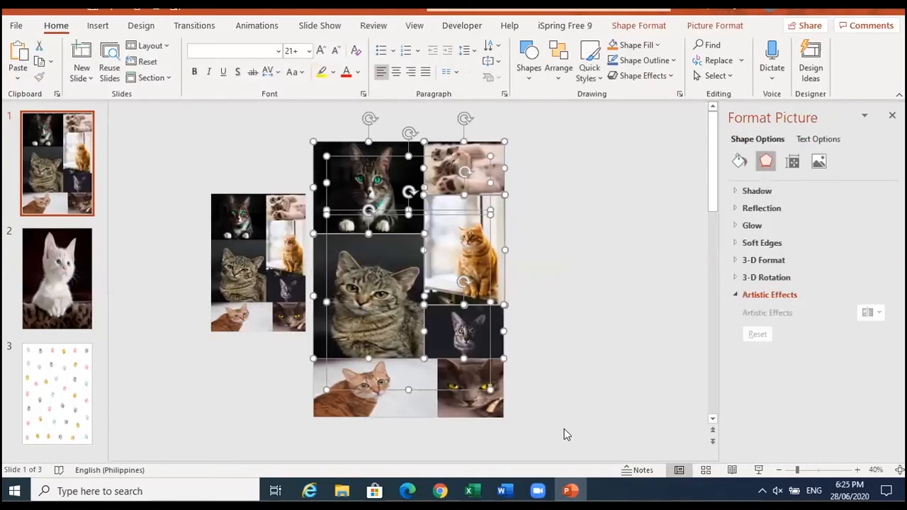
click(564, 431)
drag(561, 451, 306, 112)
key(Delete)
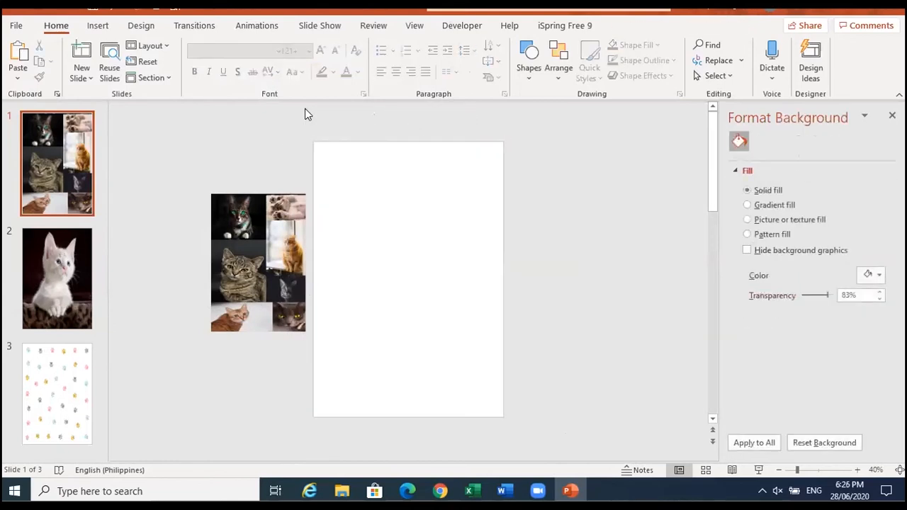
click(276, 197)
key(Delete)
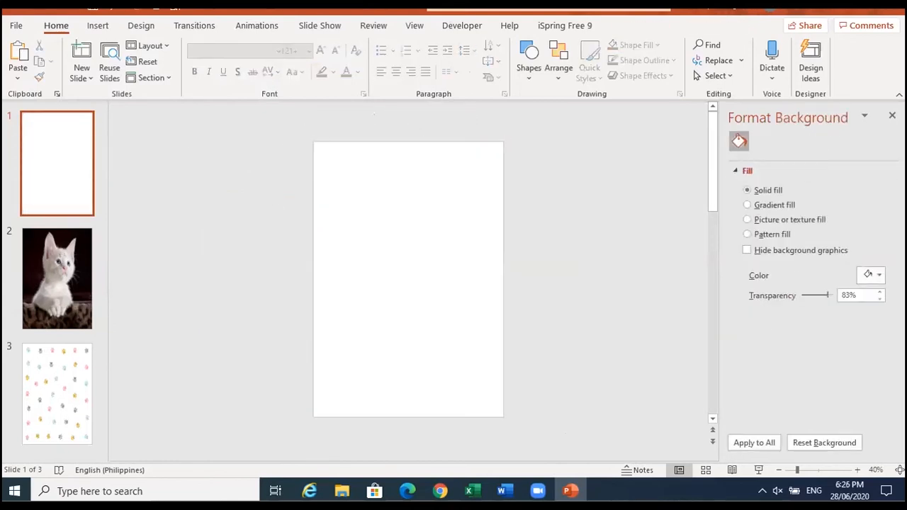
Step: Fill the background of slide 1 with the collage picture from the Desktop
click(146, 31)
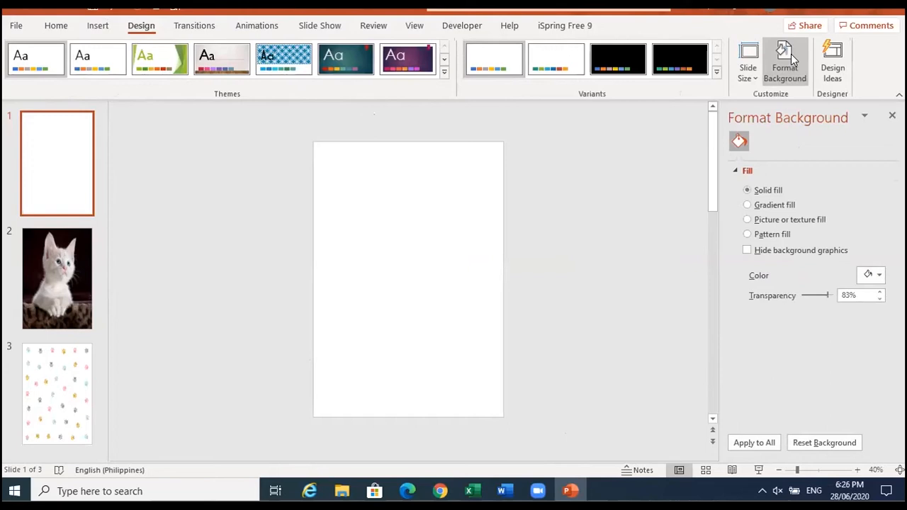
click(749, 220)
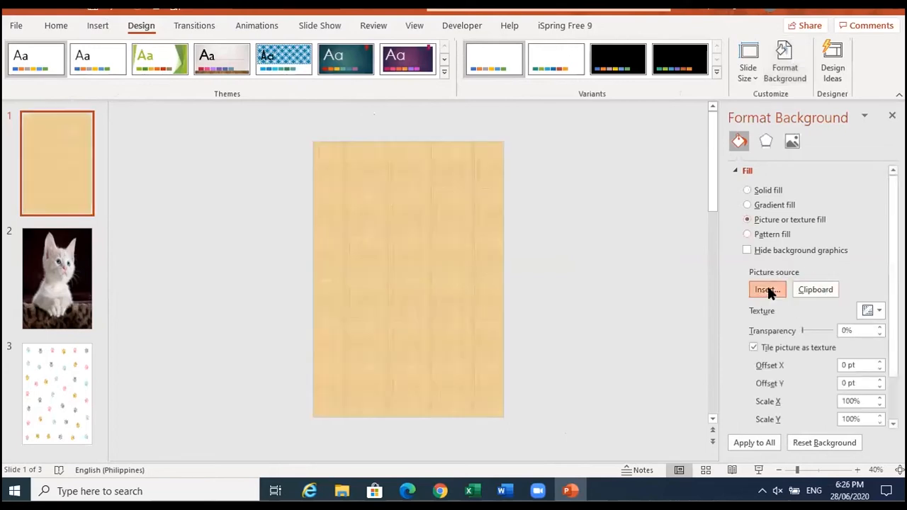
click(767, 291)
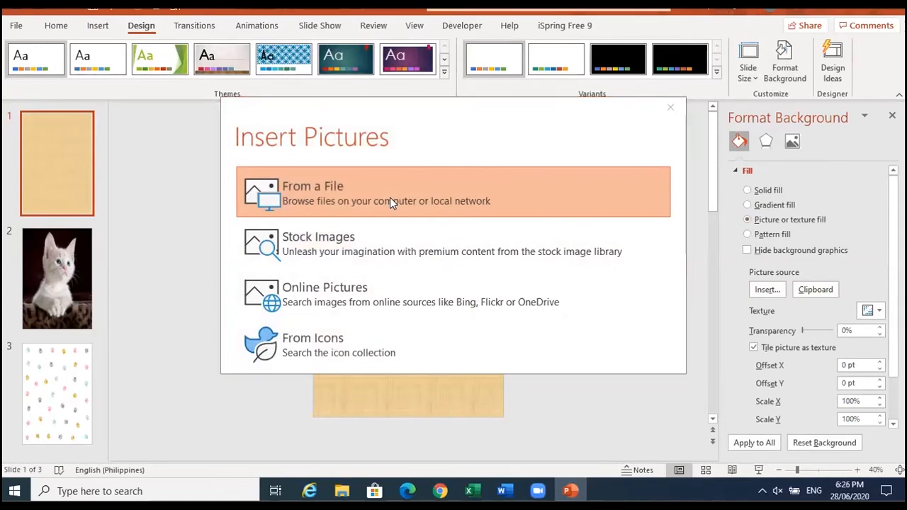
click(390, 202)
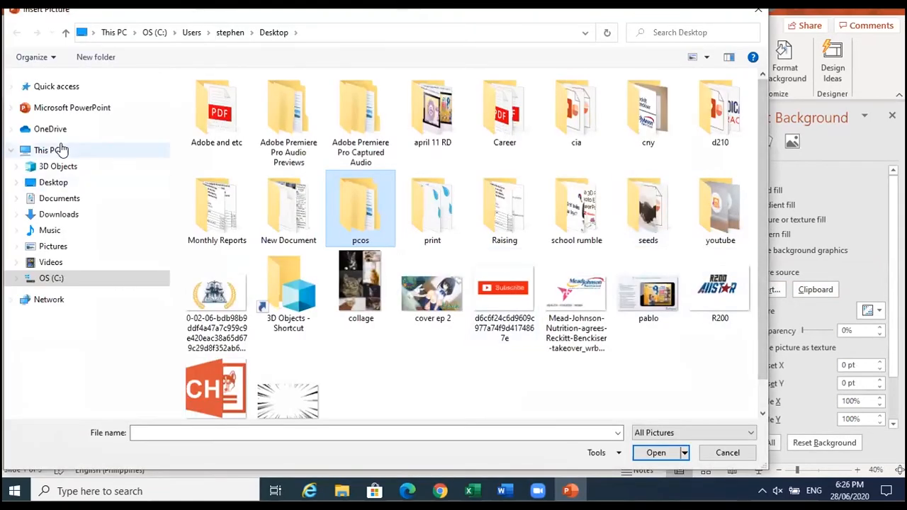
click(61, 186)
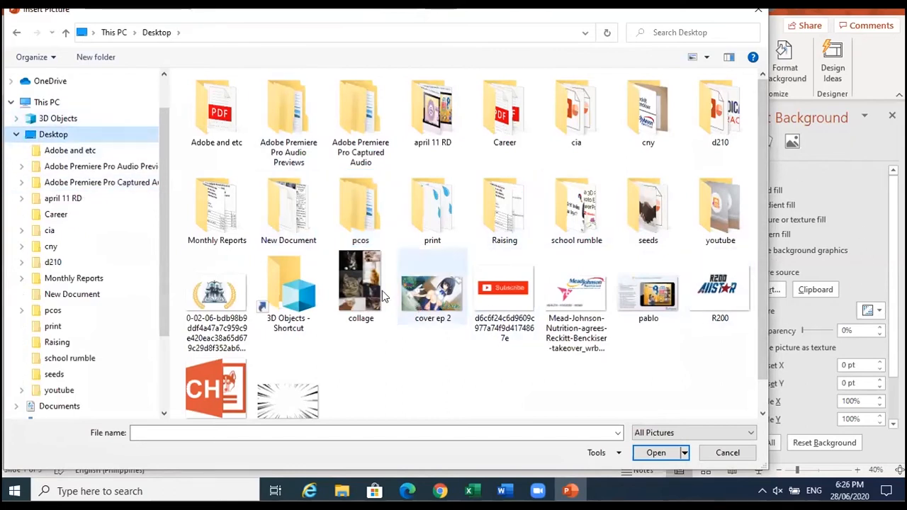
double_click(362, 280)
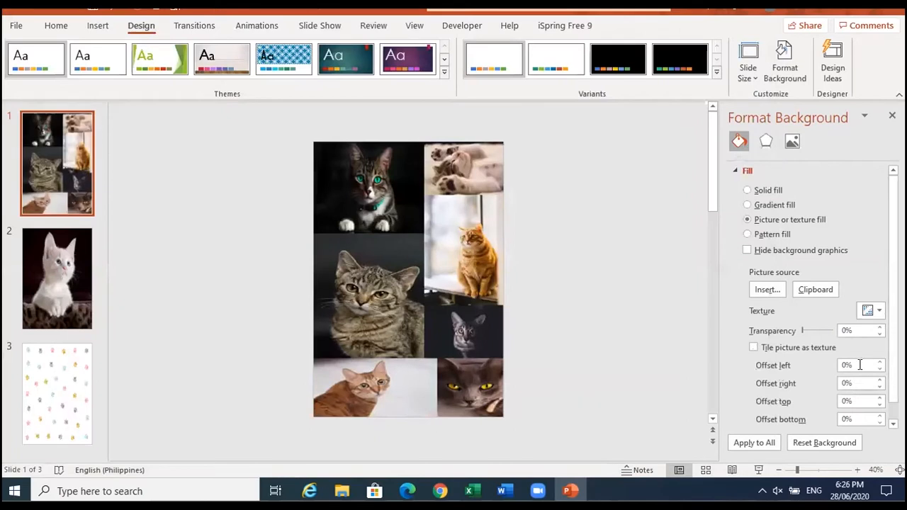
Step: Set the background picture's top and bottom offsets to 16%
scroll(864, 369, down, 1)
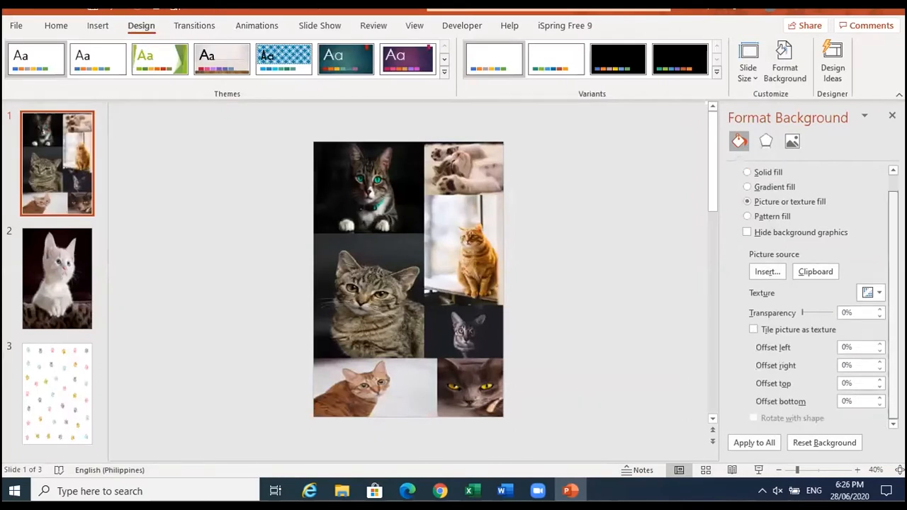
double_click(864, 382)
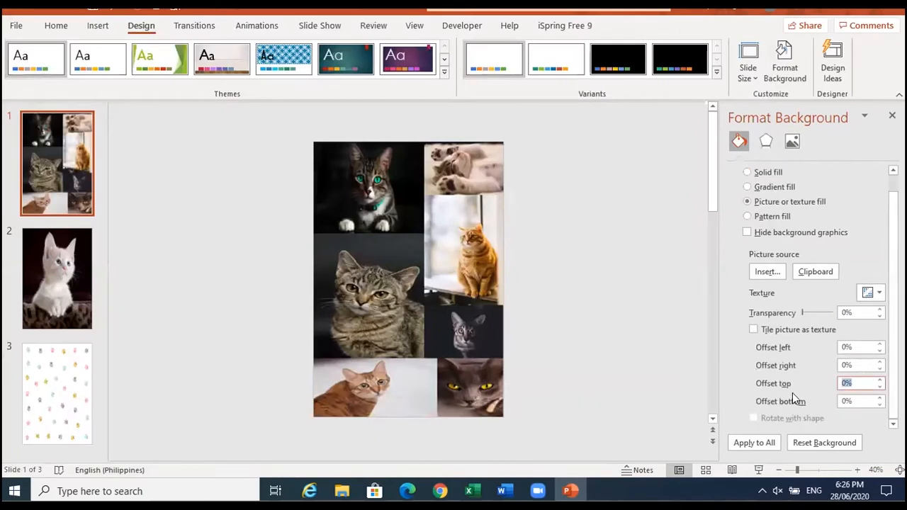
text(16)
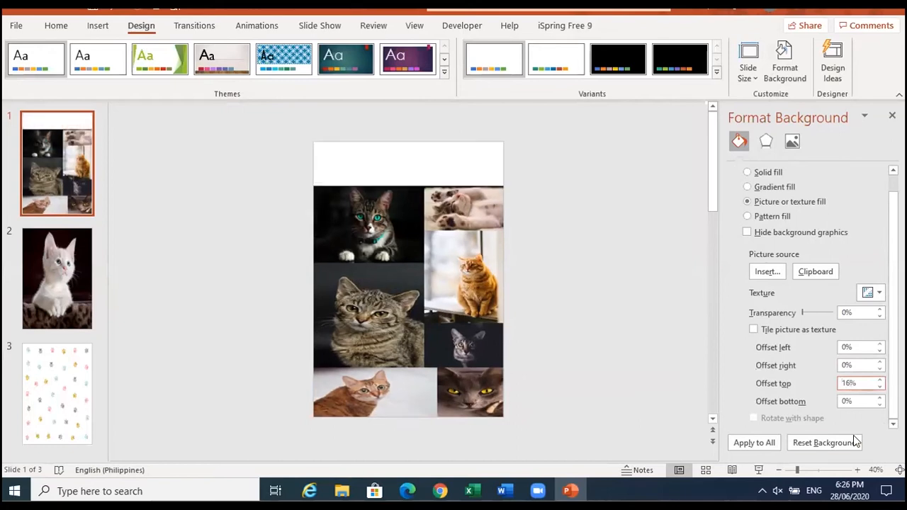
double_click(866, 401)
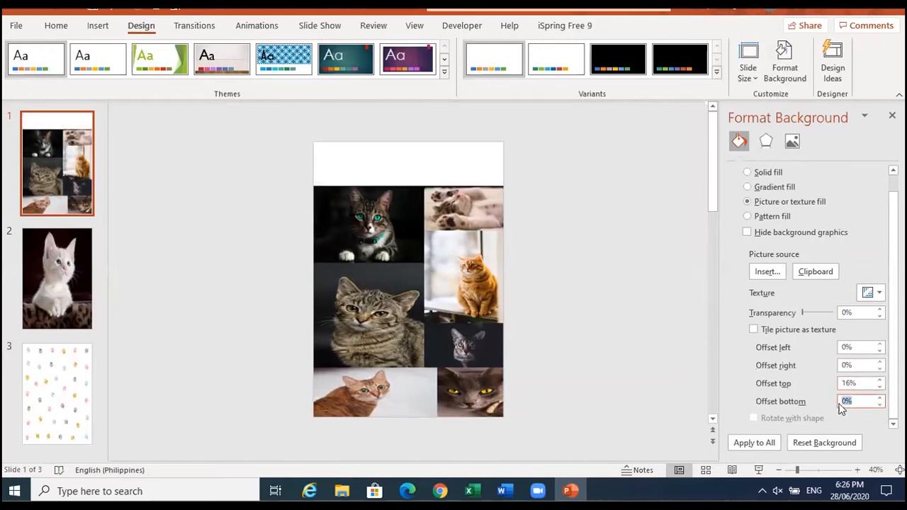
key(BackSpace)
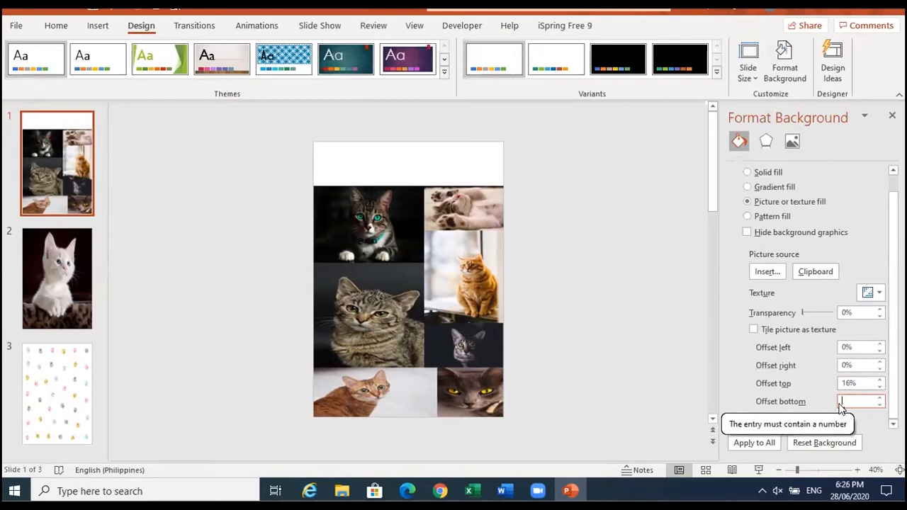
text(16)
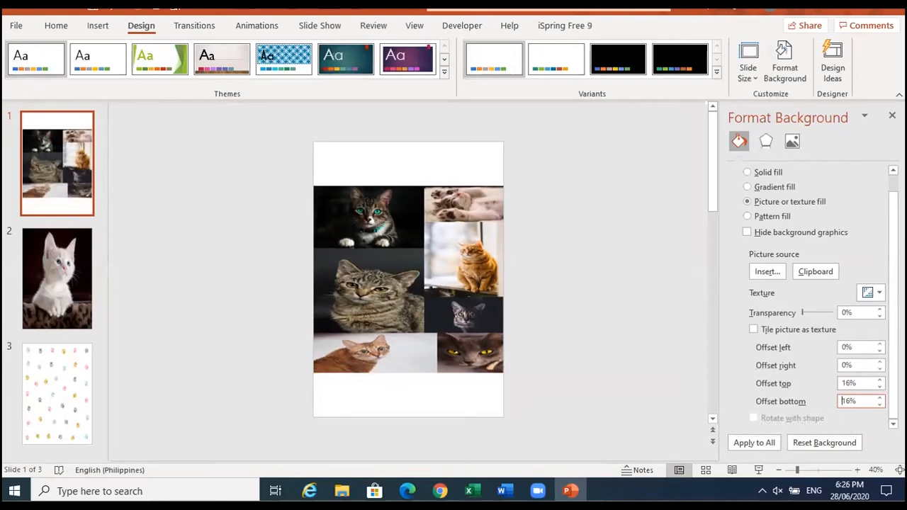
Step: Tile the background picture as a texture and set both Scale X and Scale Y to 16%
click(755, 329)
double_click(862, 383)
text(16)
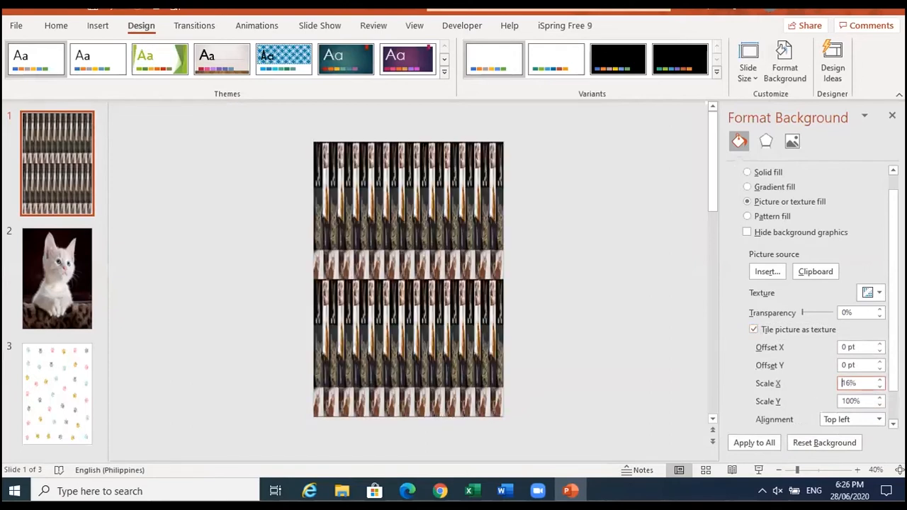
drag(867, 401, 826, 401)
key(BackSpace)
text(16)
key(Return)
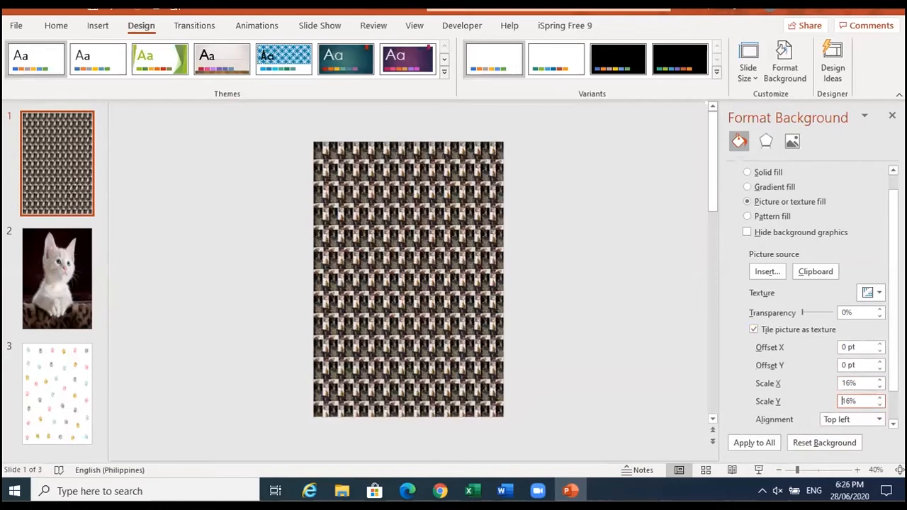
Step: Set the tiled background's Offset X and Offset Y to 16 pt
drag(858, 349, 788, 349)
text(16)
key(Return)
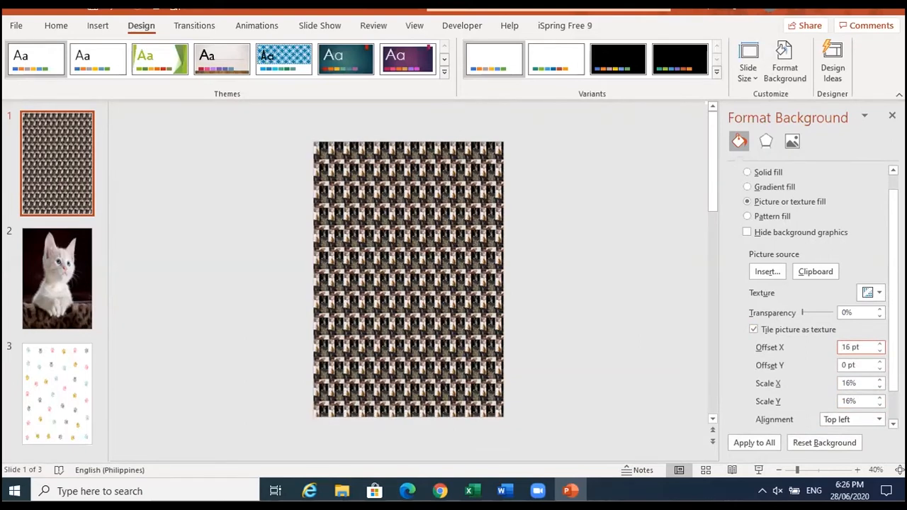
drag(864, 362, 787, 359)
text(16)
key(Return)
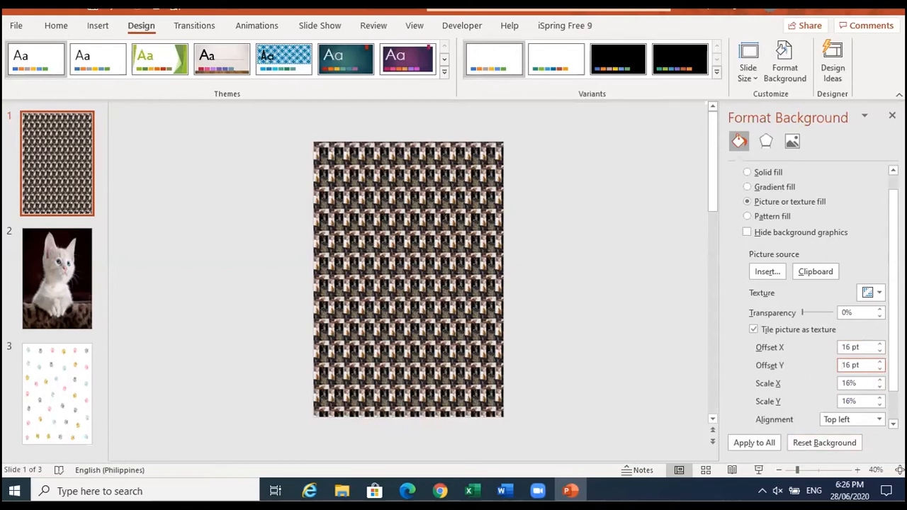
Step: Cut the white kitten slide and paste it after the tiled slide, keeping its source formatting
right_click(58, 260)
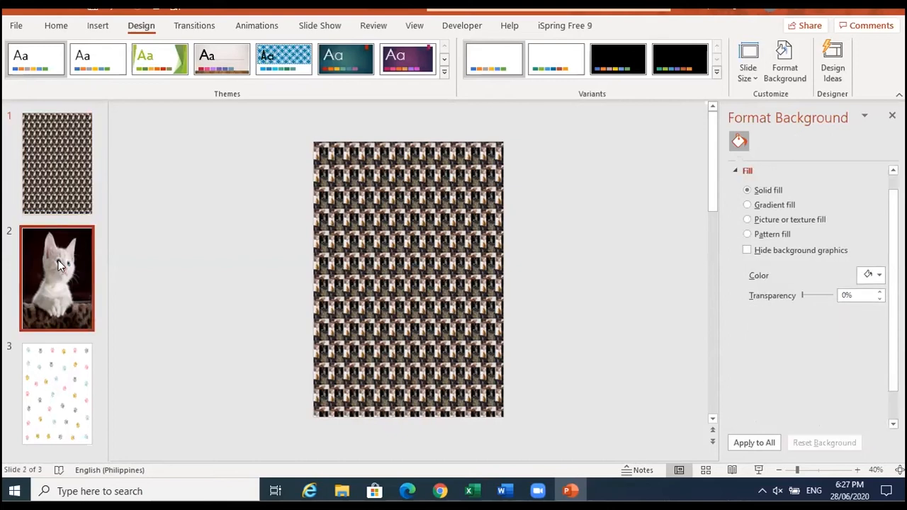
click(92, 190)
click(67, 163)
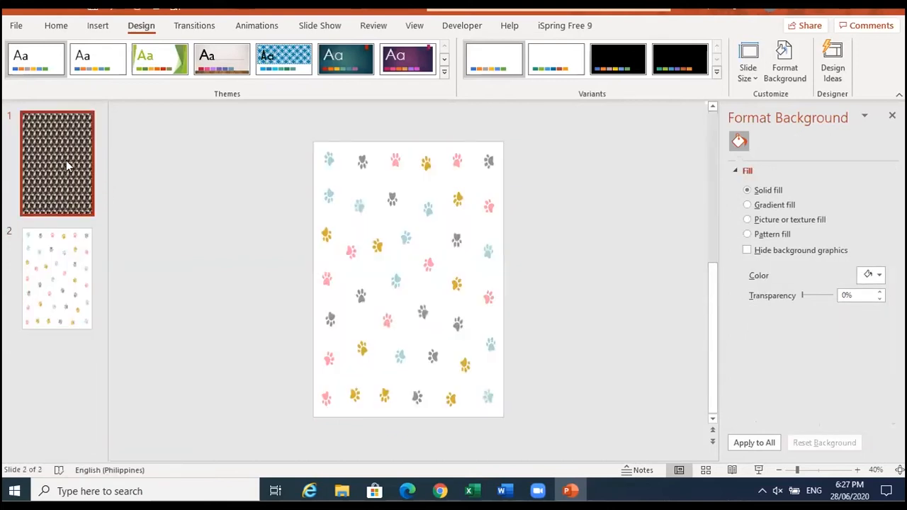
right_click(171, 165)
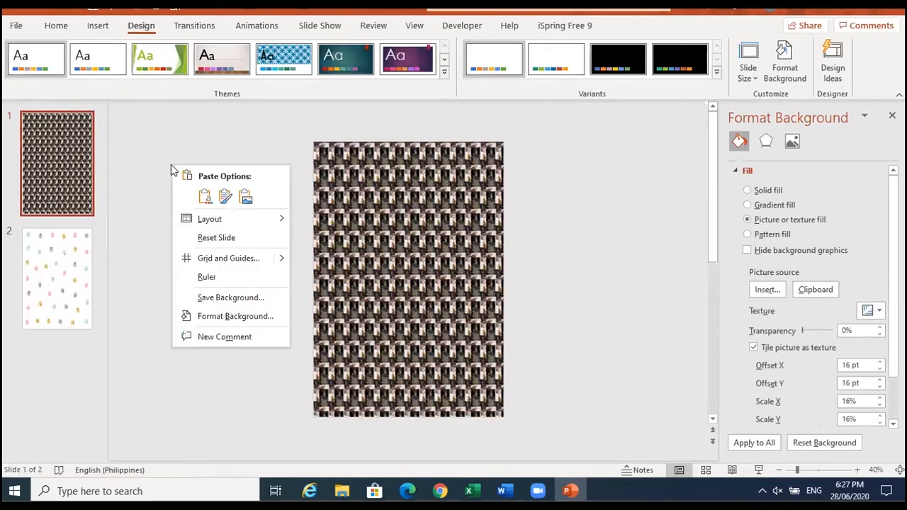
click(224, 196)
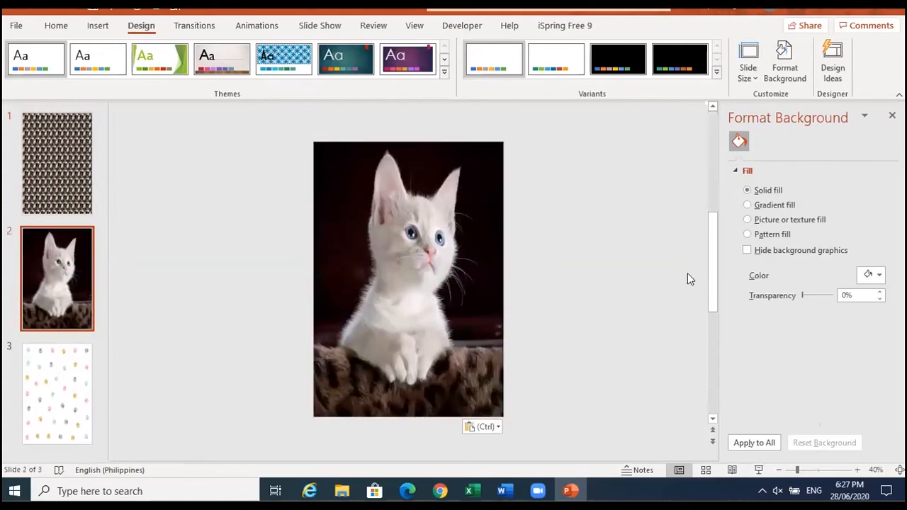
click(487, 267)
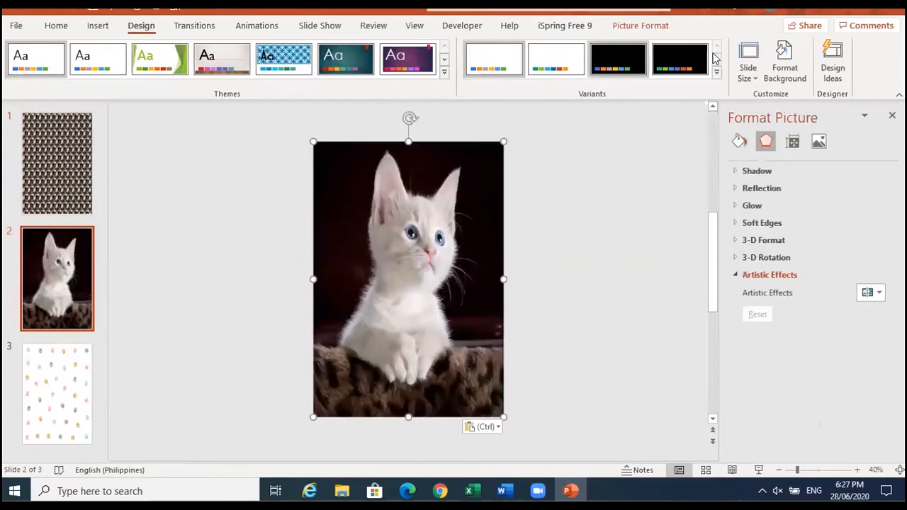
click(665, 27)
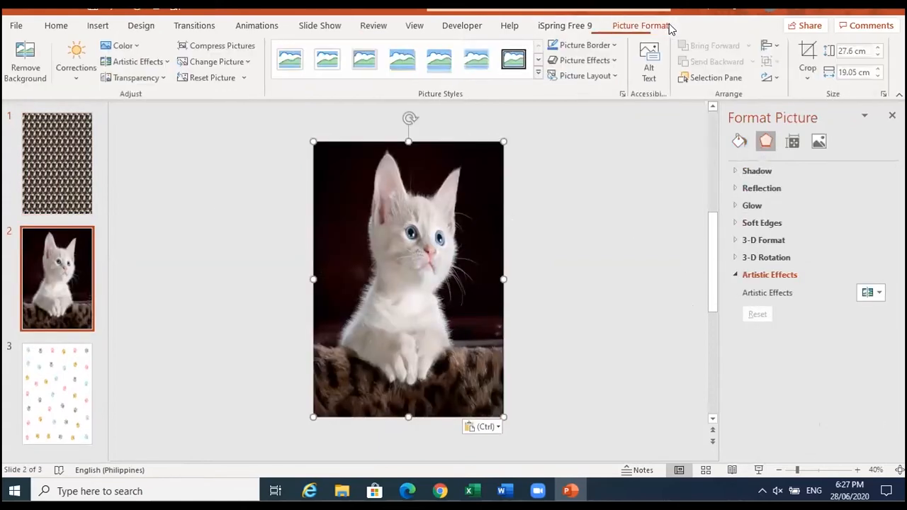
click(124, 78)
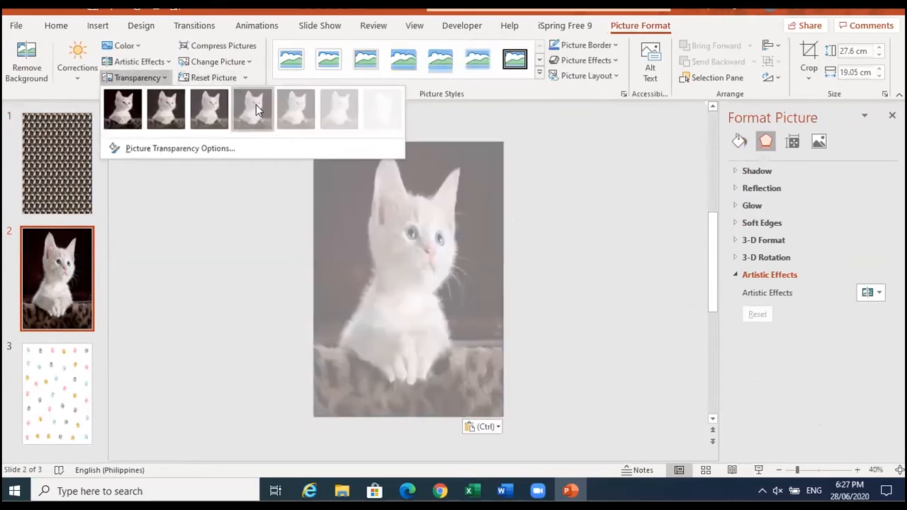
click(252, 254)
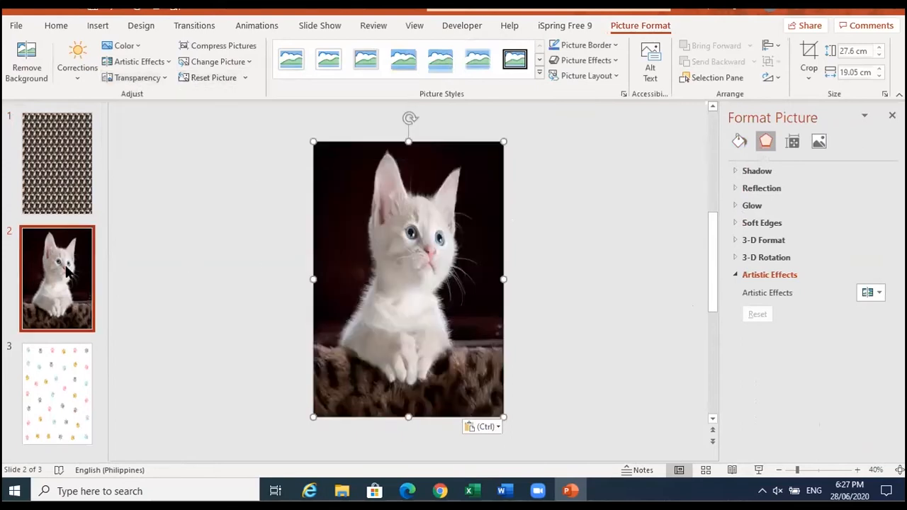
Step: Cut the white kitten photo from slide 2 and paste it as a picture onto the tiled slide 1
right_click(391, 214)
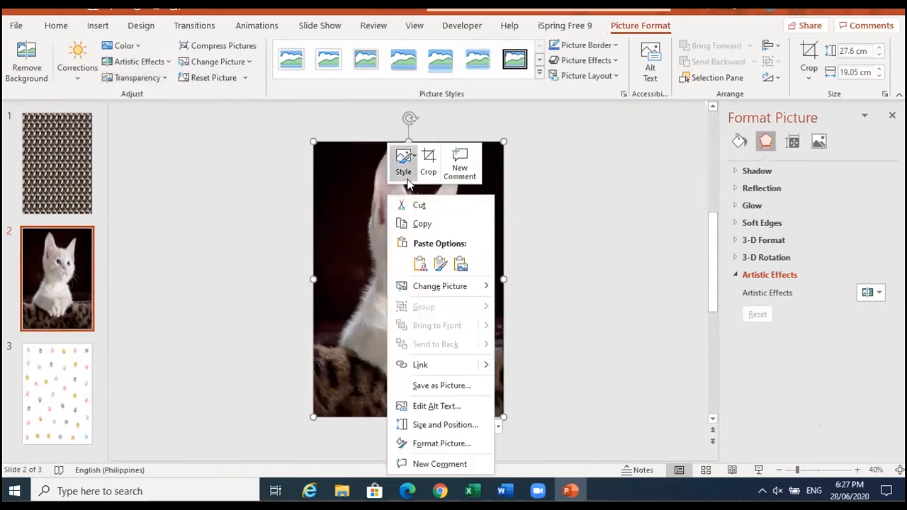
click(414, 205)
click(52, 169)
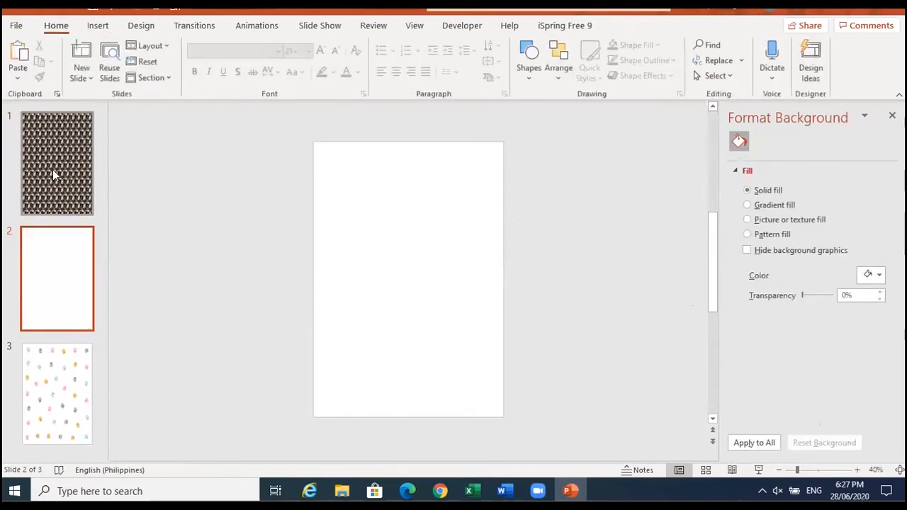
right_click(180, 148)
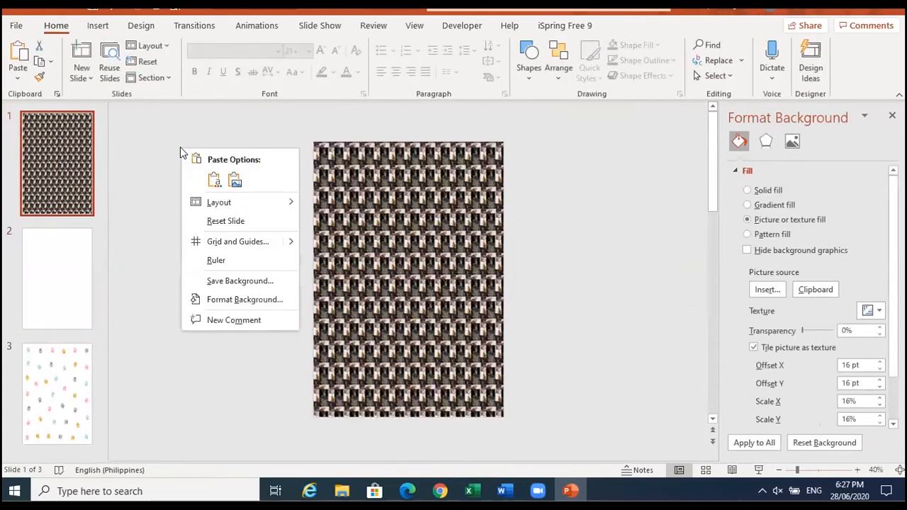
click(235, 181)
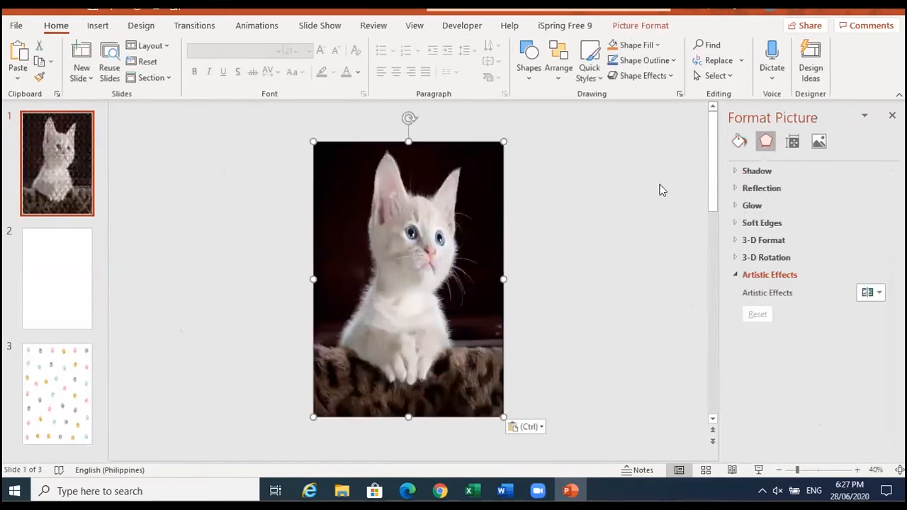
Step: Set the transparency of the kitten photo on slide 1 to 26% through the picture transparency options
click(654, 270)
click(419, 241)
click(660, 28)
click(157, 79)
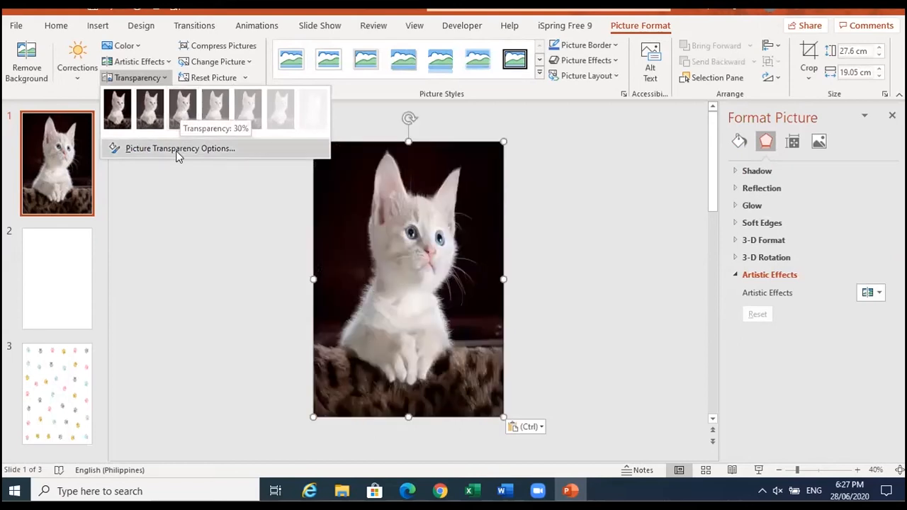
click(177, 148)
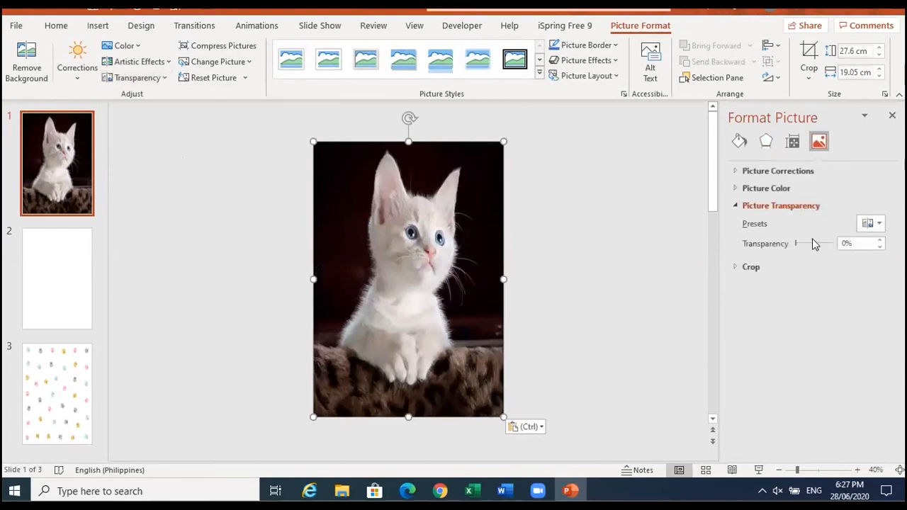
drag(793, 244, 799, 243)
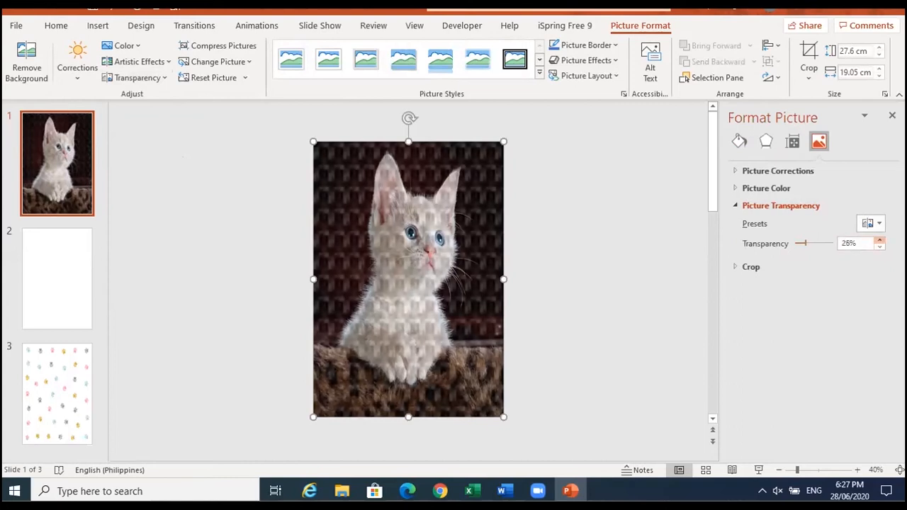
Step: Raise the transparency of the kitten photo on slide 1 to 31%
click(880, 240)
click(879, 240)
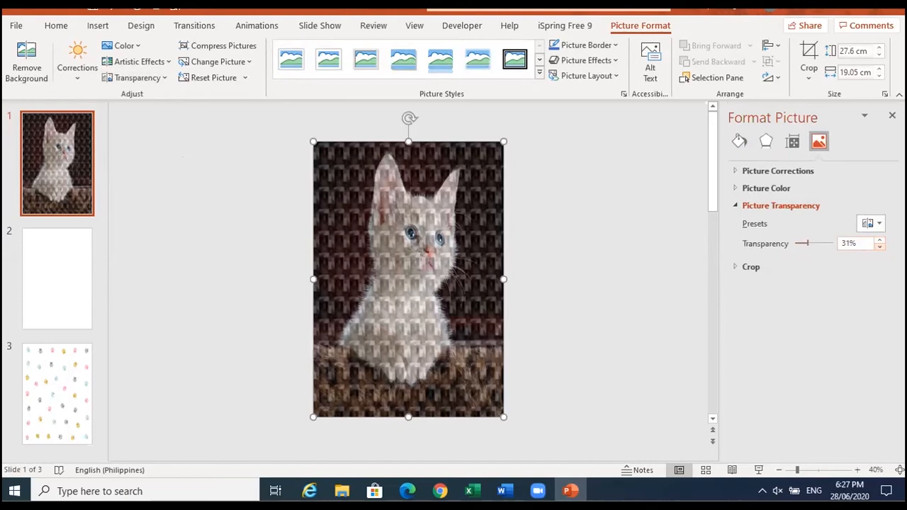
click(879, 240)
click(646, 289)
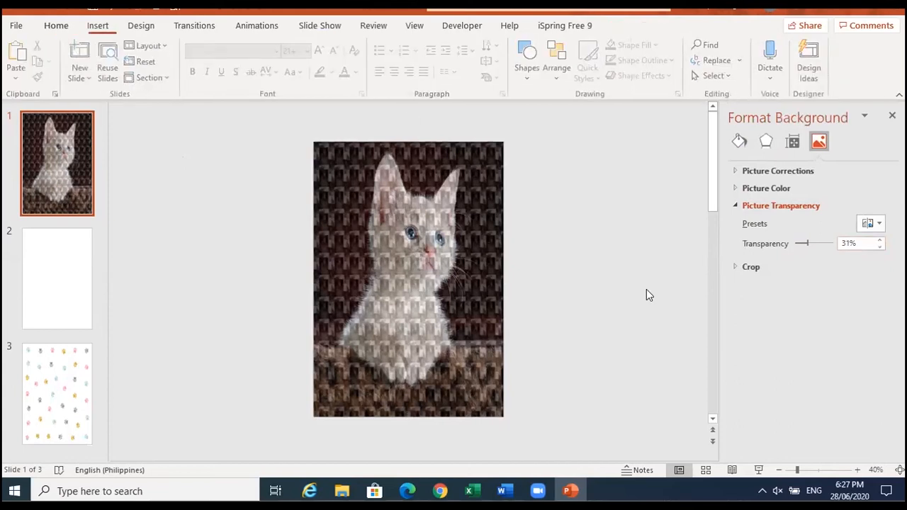
Step: Apply the Brightness +20%, Contrast 0% (Normal) correction to the kitten photo on slide 1
click(427, 282)
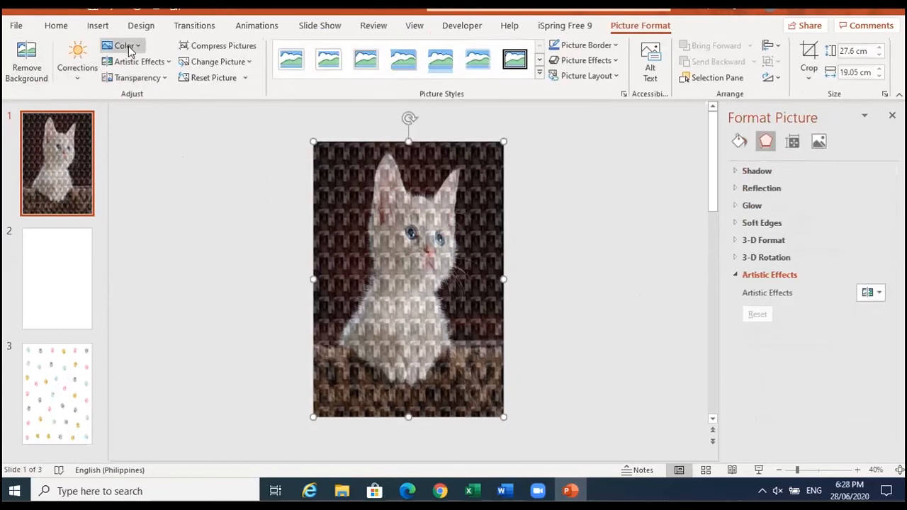
click(78, 65)
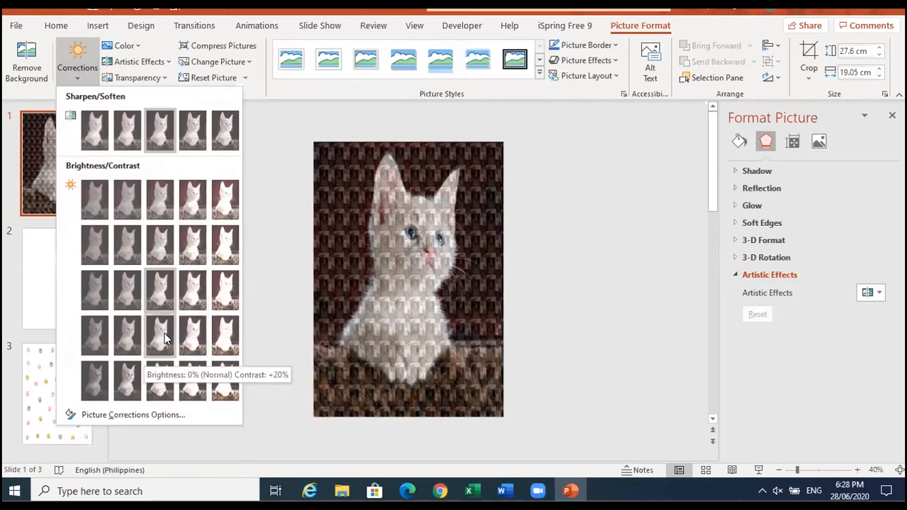
click(192, 289)
click(603, 262)
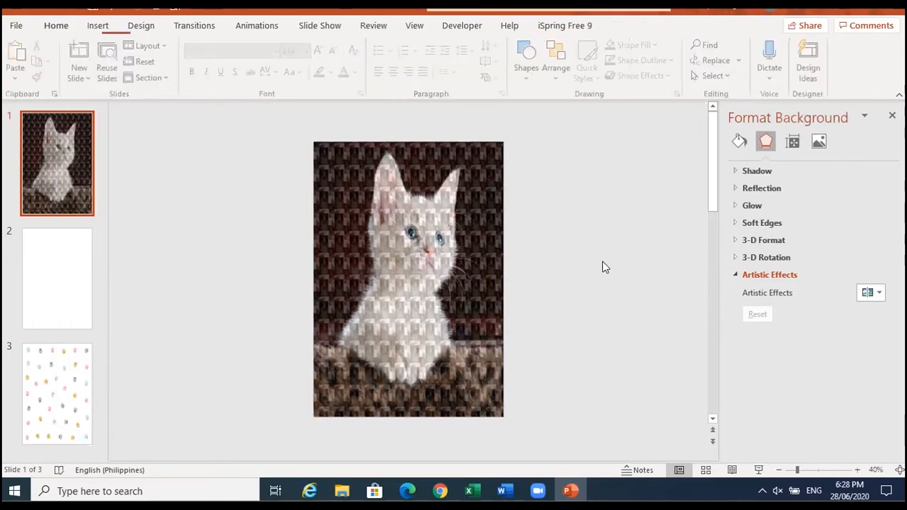
Step: Preview slide 1 as a slide show and examine the mosaic tiles around the kitten's face up close
click(759, 470)
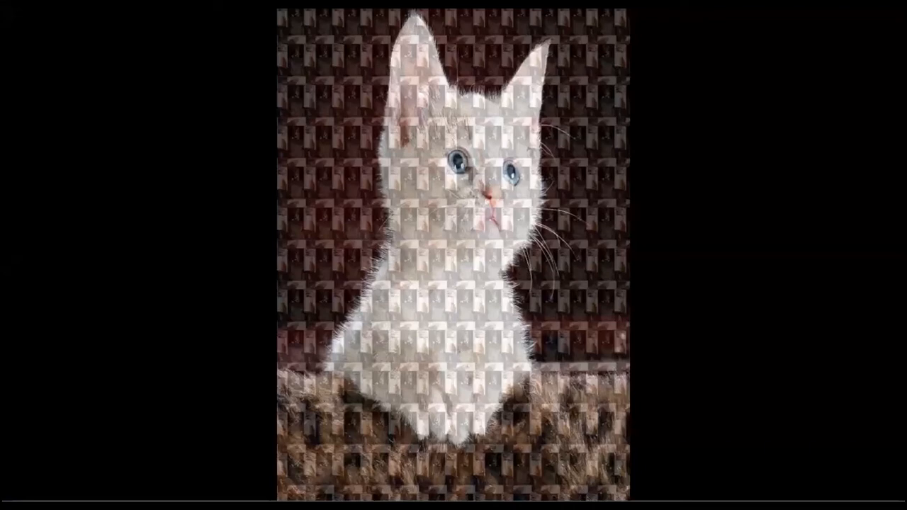
key(Escape)
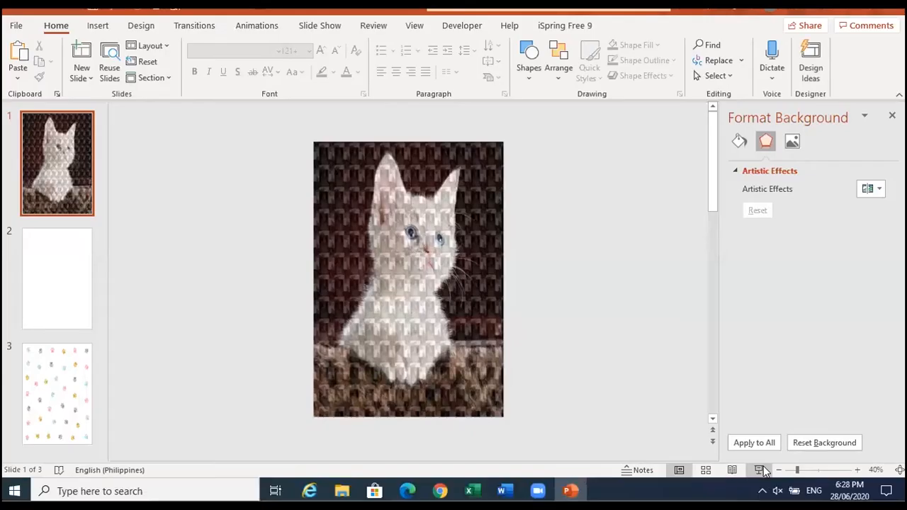
click(858, 471)
click(859, 470)
click(859, 470)
click(859, 471)
click(858, 470)
click(859, 470)
click(858, 470)
click(858, 470)
click(859, 470)
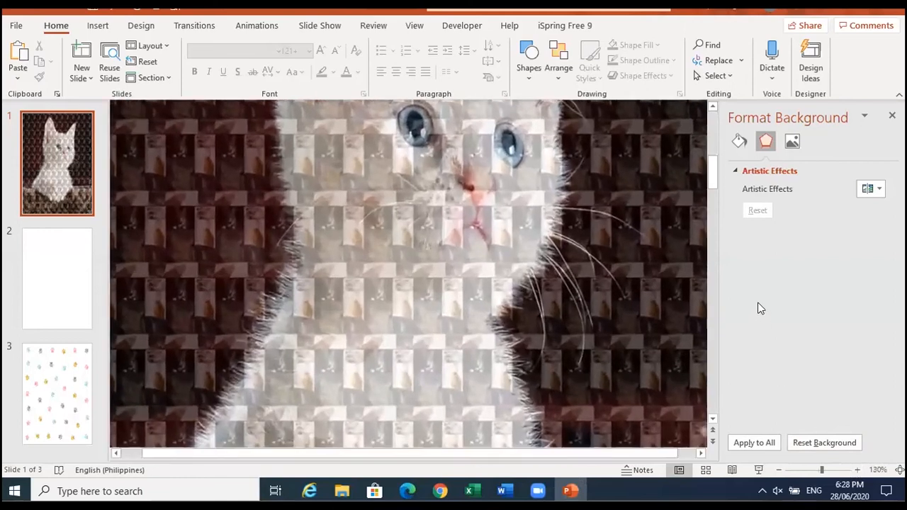
drag(713, 162, 717, 147)
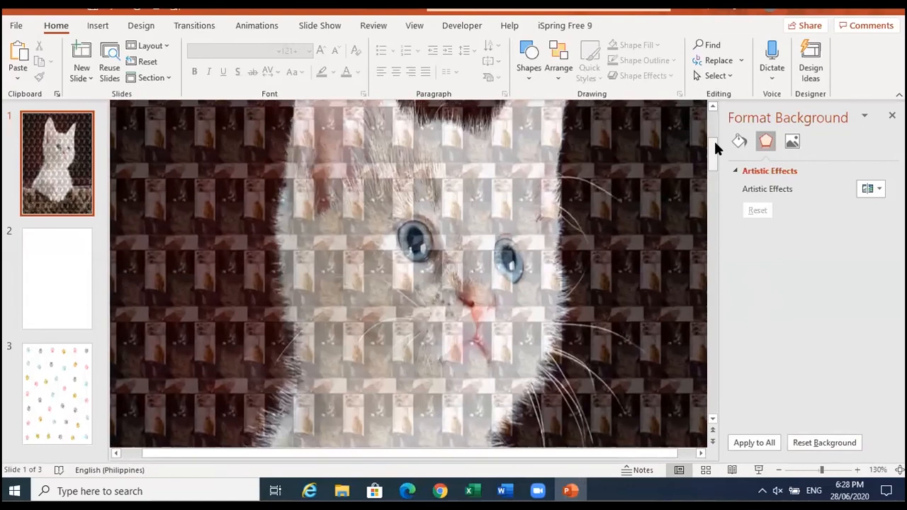
click(779, 468)
click(779, 467)
click(780, 467)
click(779, 468)
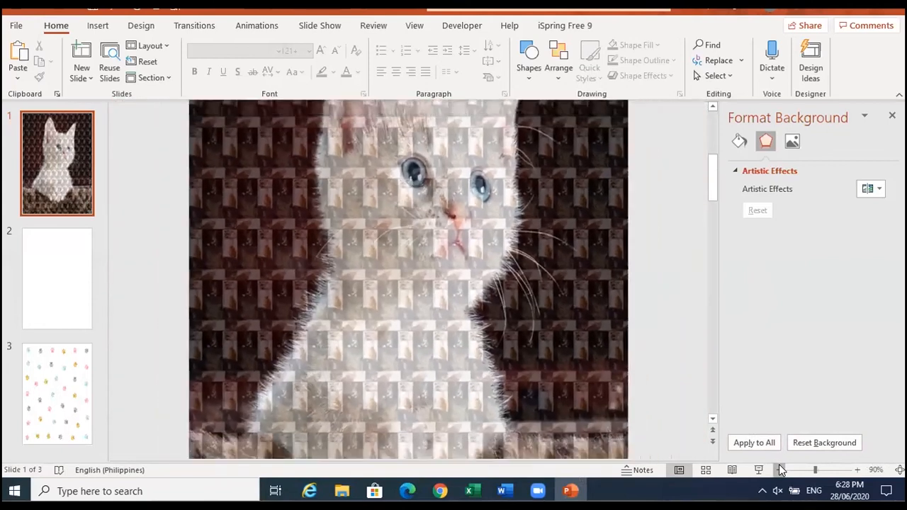
click(779, 467)
click(779, 467)
click(779, 467)
click(779, 467)
click(779, 468)
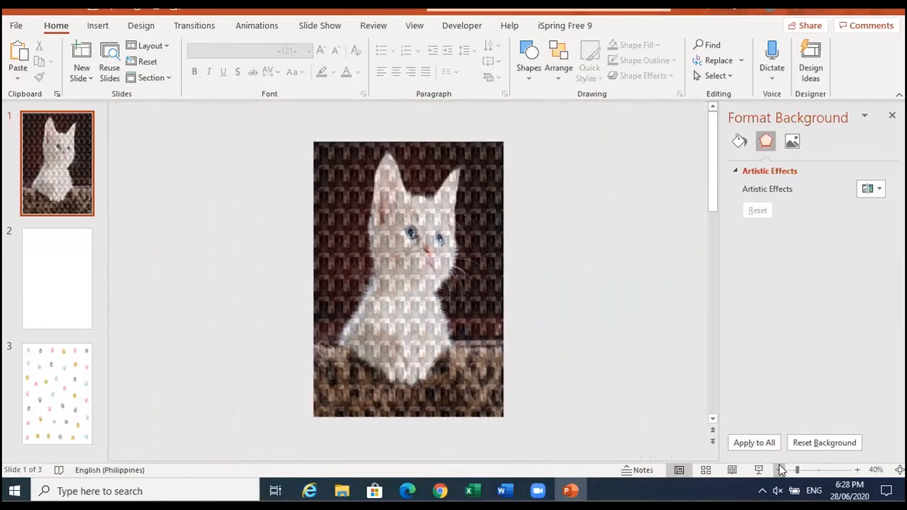
Step: Set Offset X and Offset Y of slide 1's tiled picture background to 10 pt
click(78, 151)
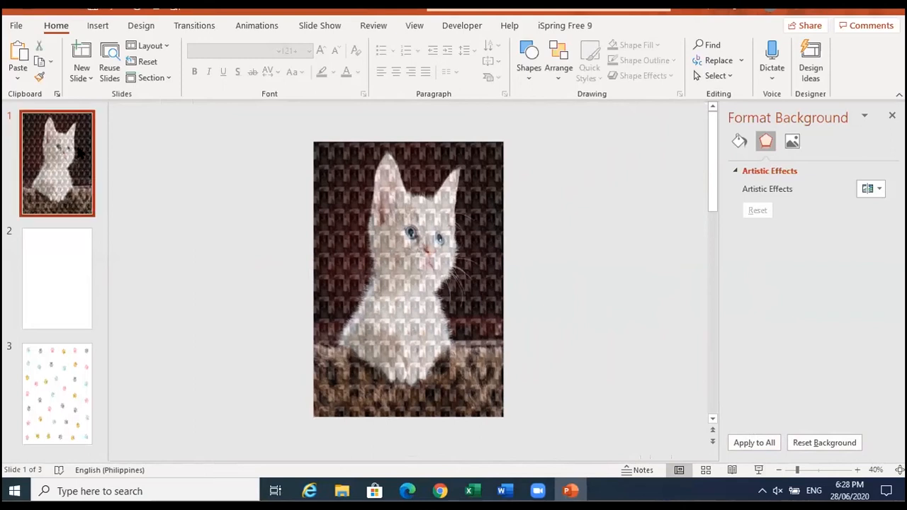
click(141, 27)
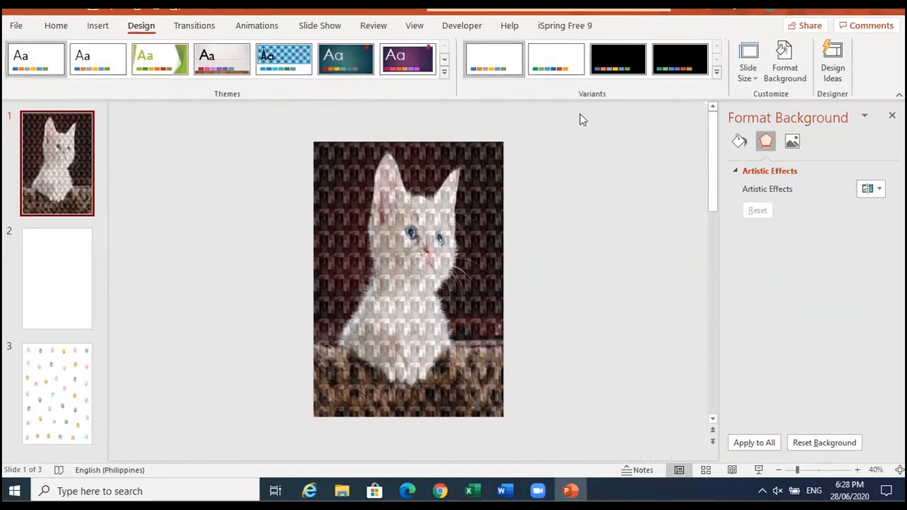
click(798, 62)
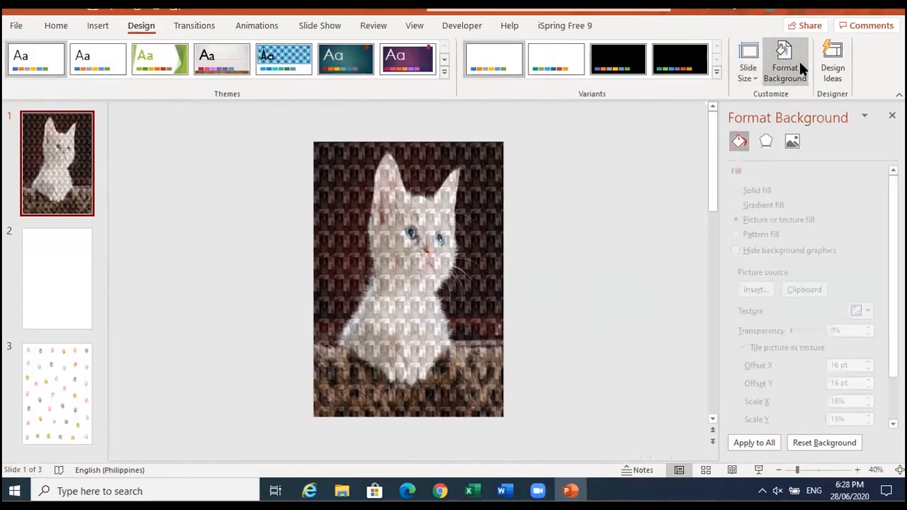
click(797, 367)
key(BackSpace)
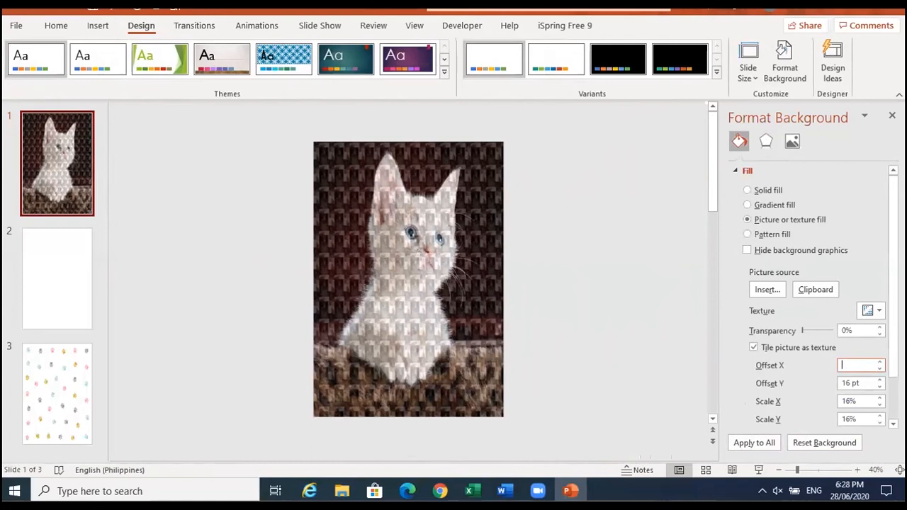
text(10)
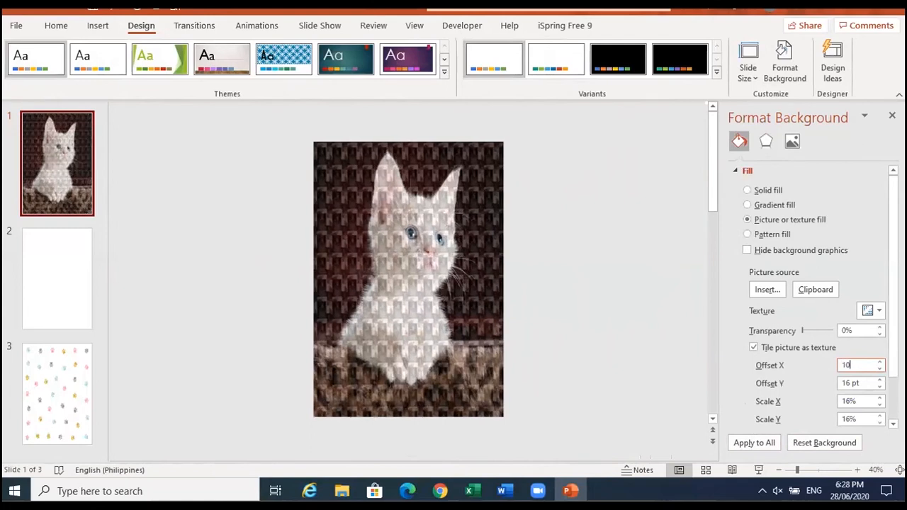
click(866, 381)
key(BackSpace)
key(BackSpace)
key(BackSpace)
key(BackSpace)
text(10)
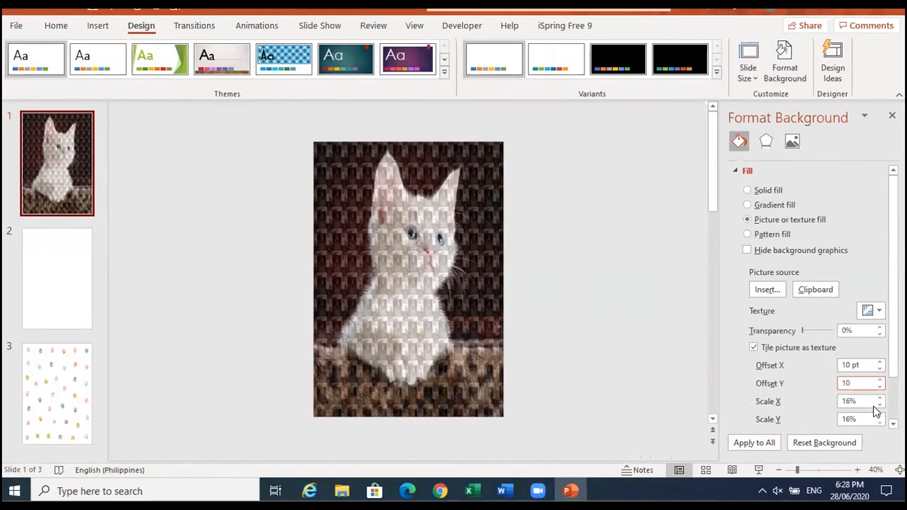
Step: Set Scale X and Scale Y of slide 1's tiled background to 10% and close the background formatting options
drag(859, 401, 772, 405)
key(BackSpace)
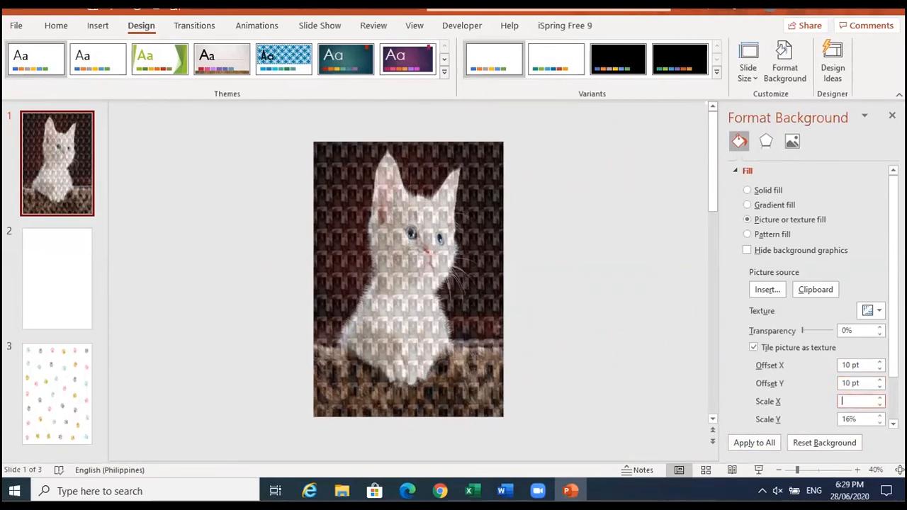
text(10)
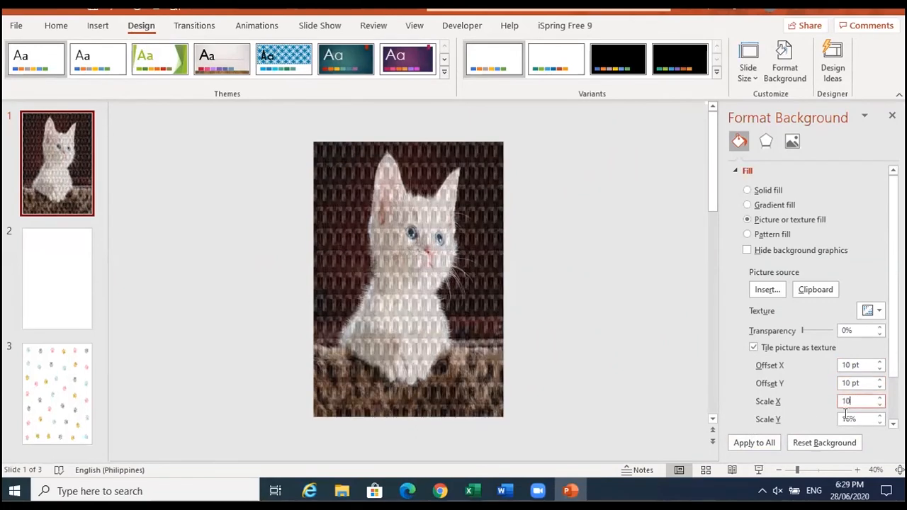
drag(859, 419, 762, 431)
key(BackSpace)
text(10)
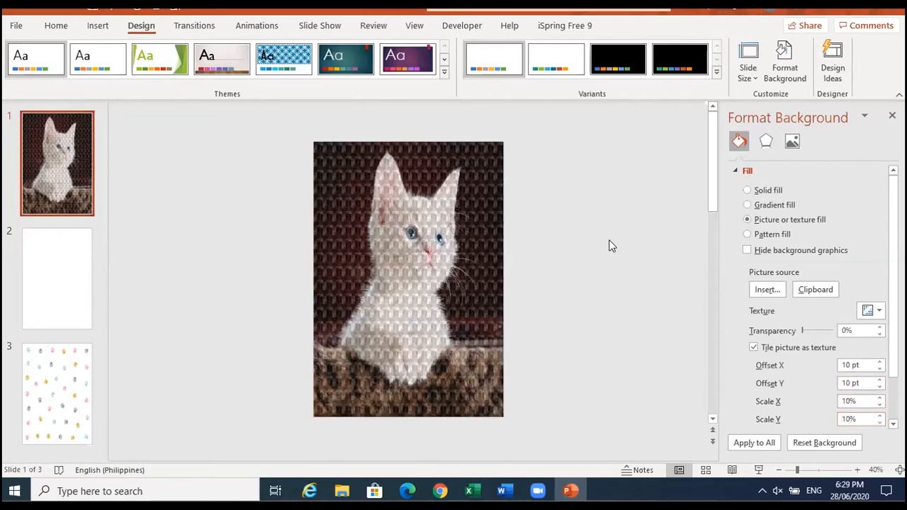
click(892, 115)
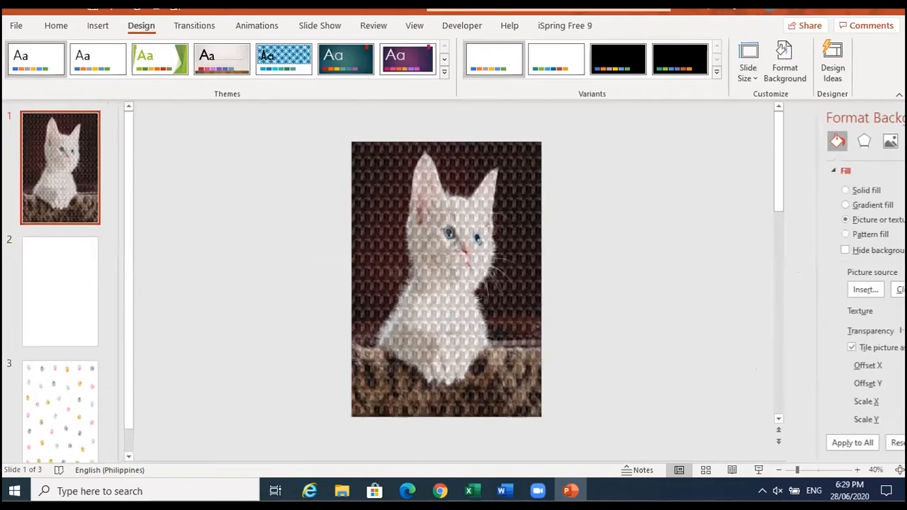
Step: Copy the finished mosaic slide 1 and paste it as a picture onto the paw-print slide 3
right_click(73, 169)
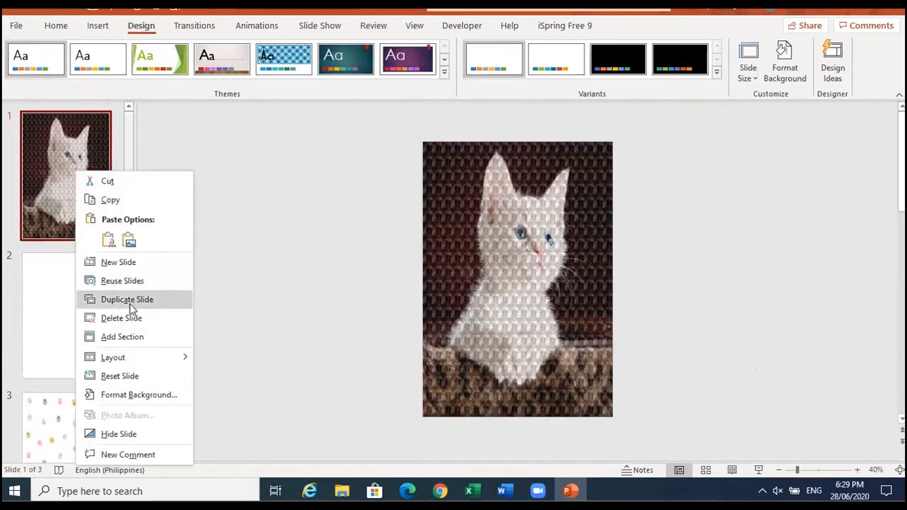
click(115, 199)
click(100, 417)
right_click(230, 257)
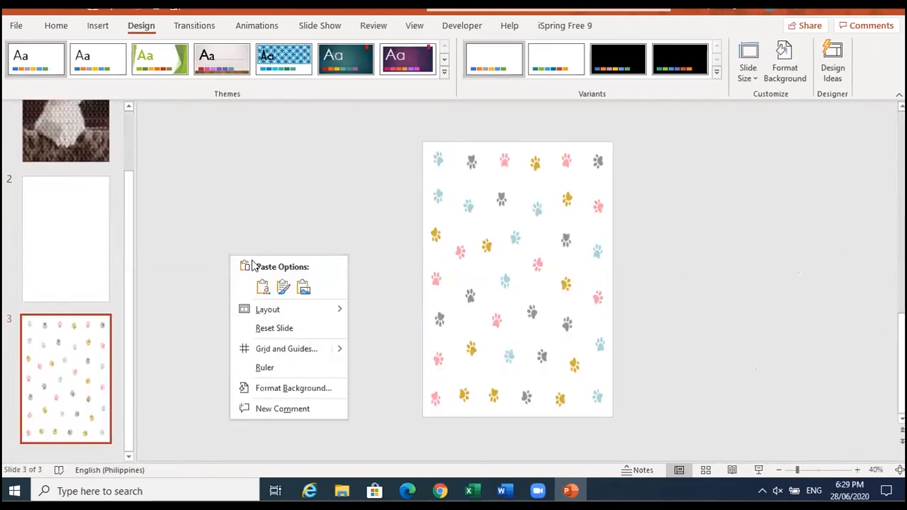
click(304, 287)
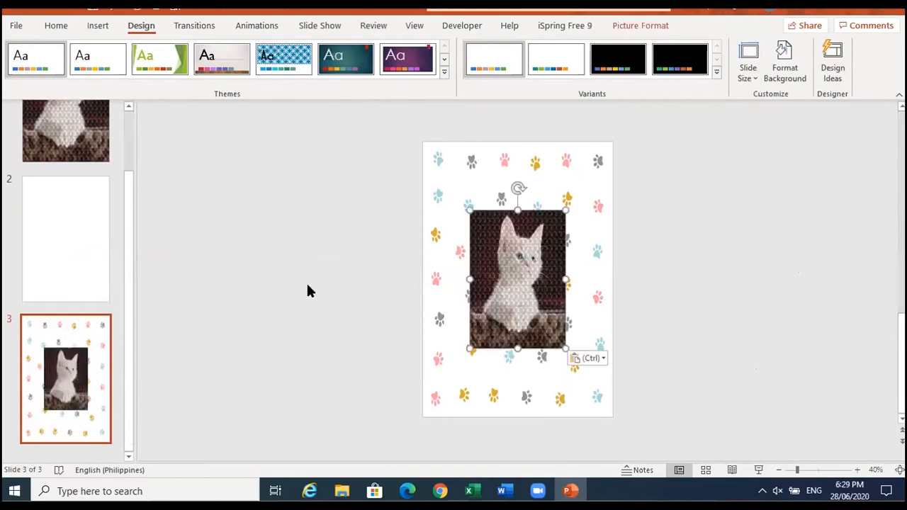
Step: Enlarge the pasted mosaic picture on slide 3 and centre it over the paw-print background
click(73, 122)
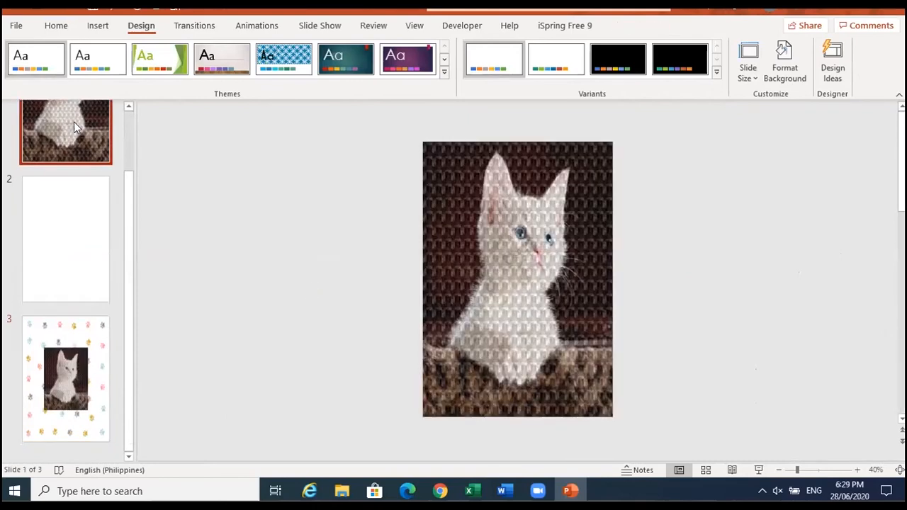
click(91, 319)
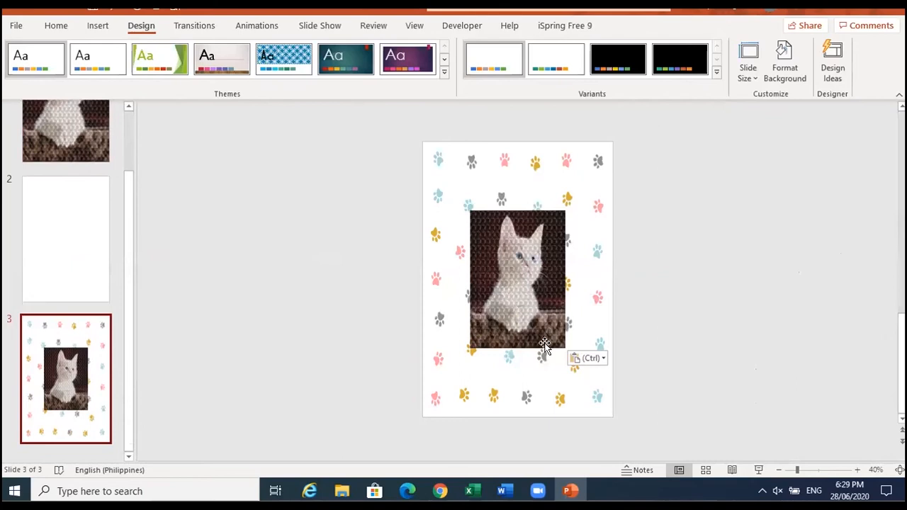
click(540, 310)
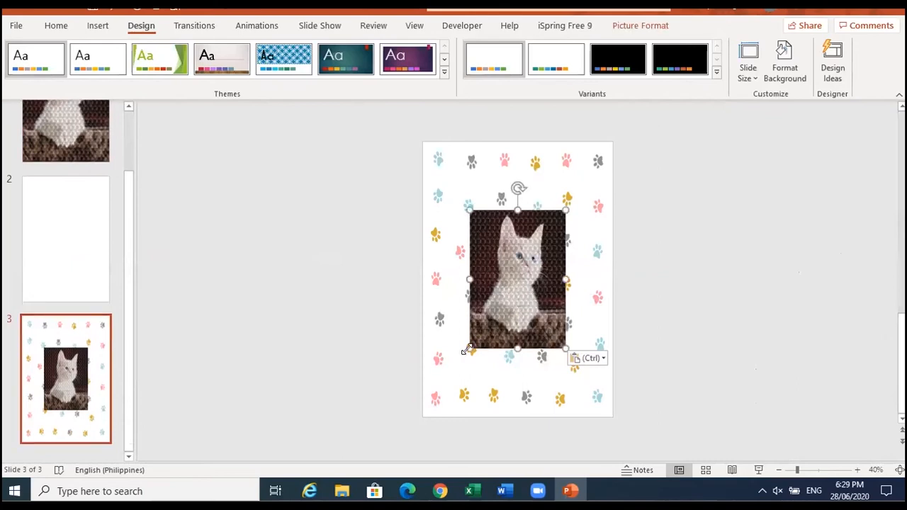
drag(464, 347, 449, 377)
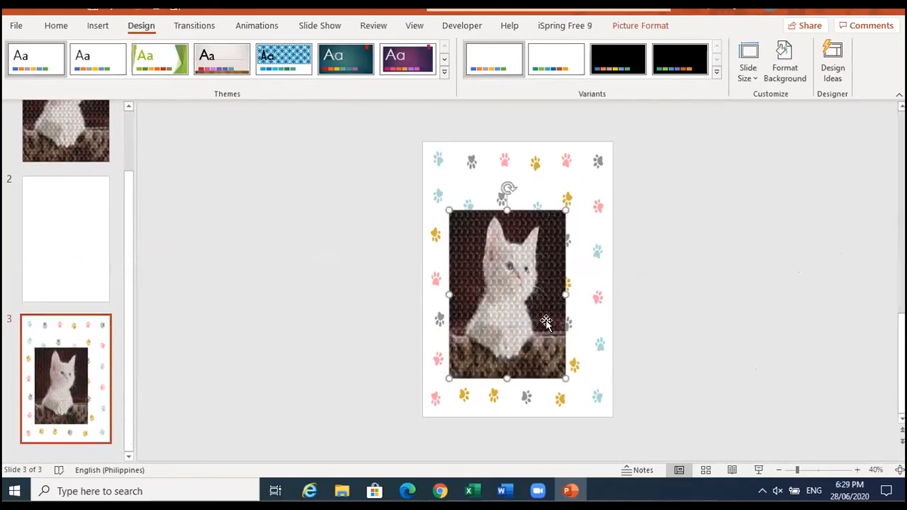
drag(566, 293, 547, 278)
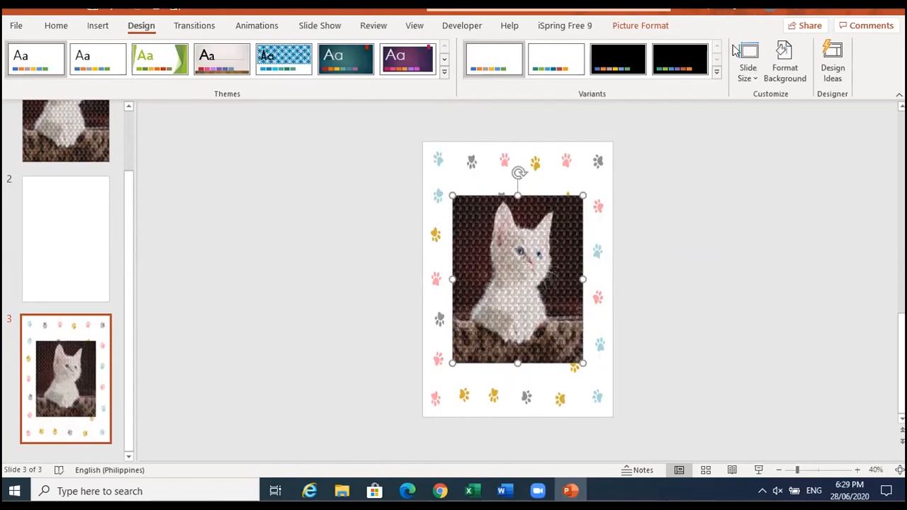
Step: Change the slide size to Widescreen in landscape orientation, scaling the existing content to fit
click(783, 60)
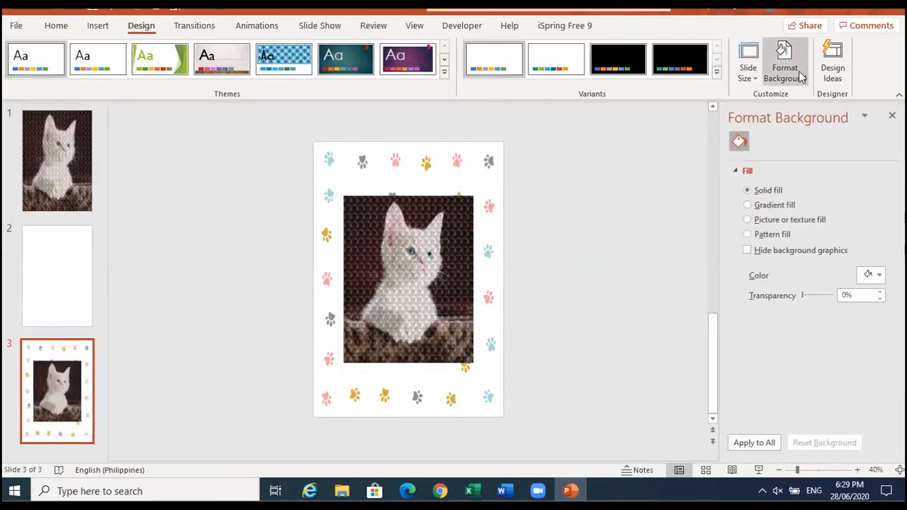
click(752, 58)
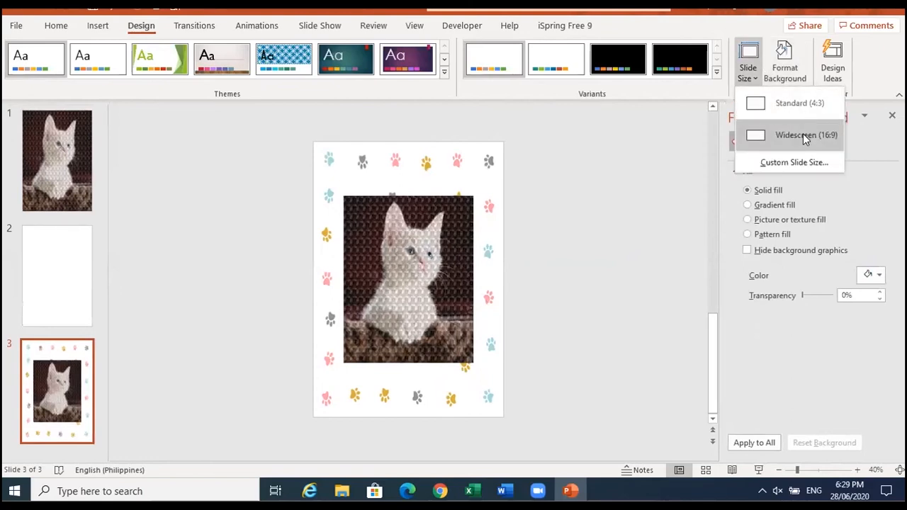
click(801, 161)
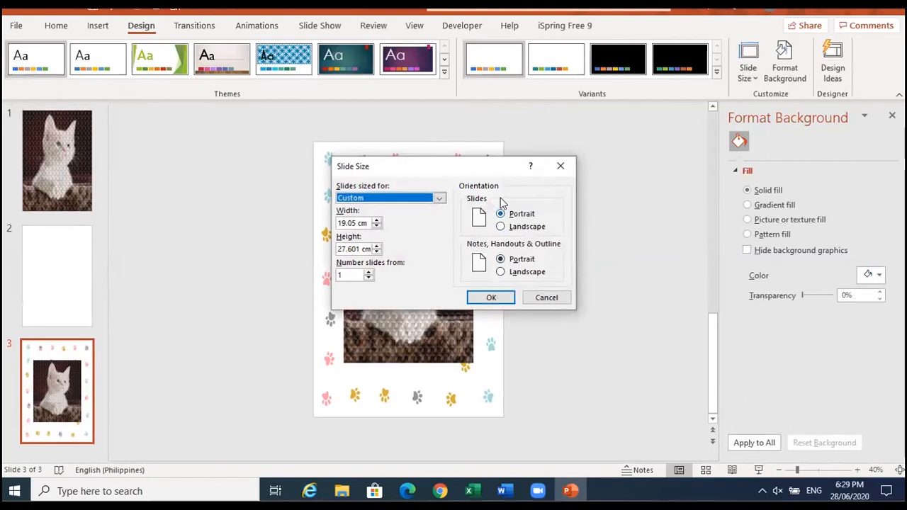
click(500, 226)
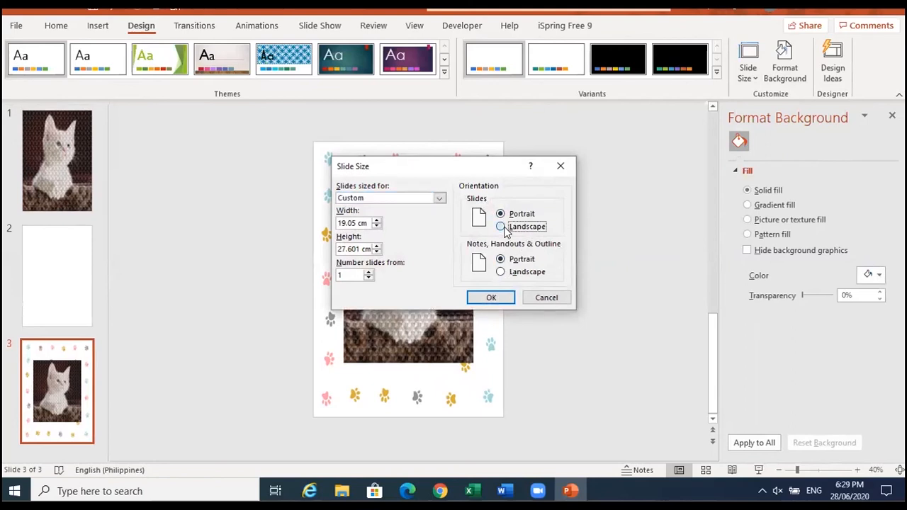
click(439, 199)
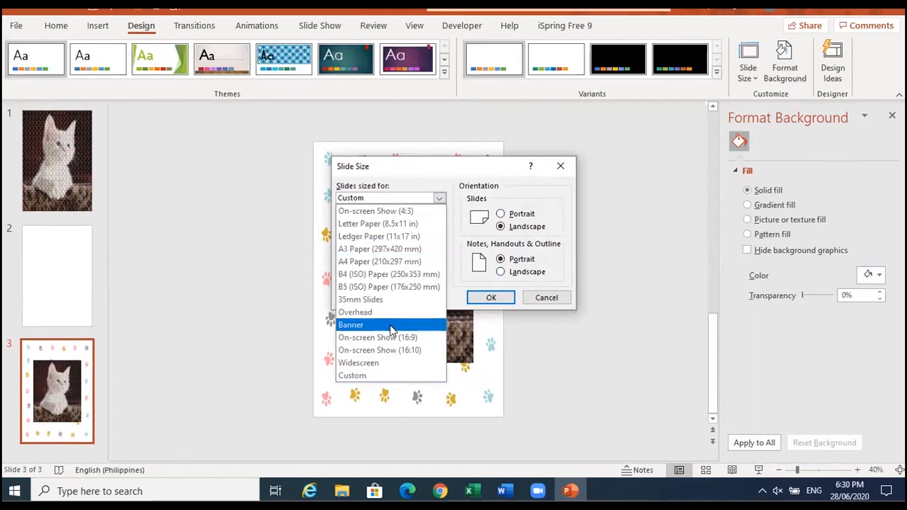
click(389, 362)
click(498, 299)
click(535, 329)
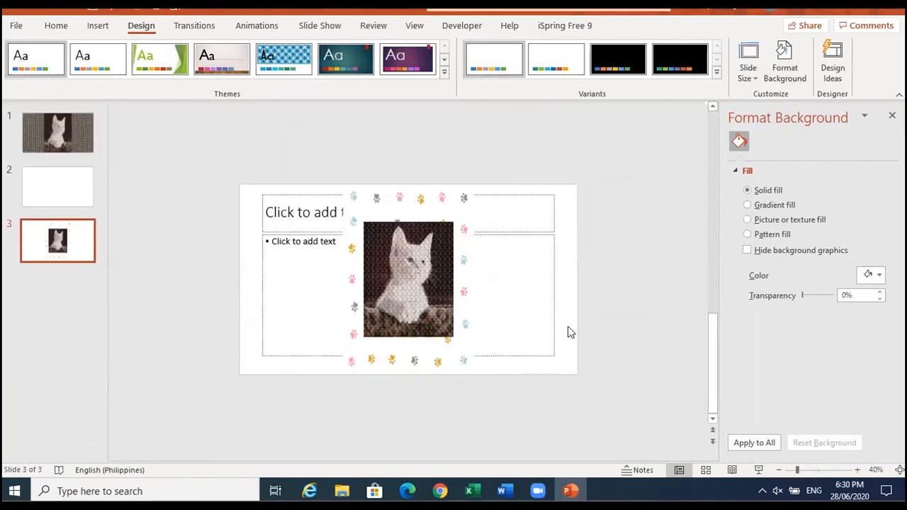
Step: Stretch the paw-print background picture on slide 3 out to the slide's left edge
click(418, 255)
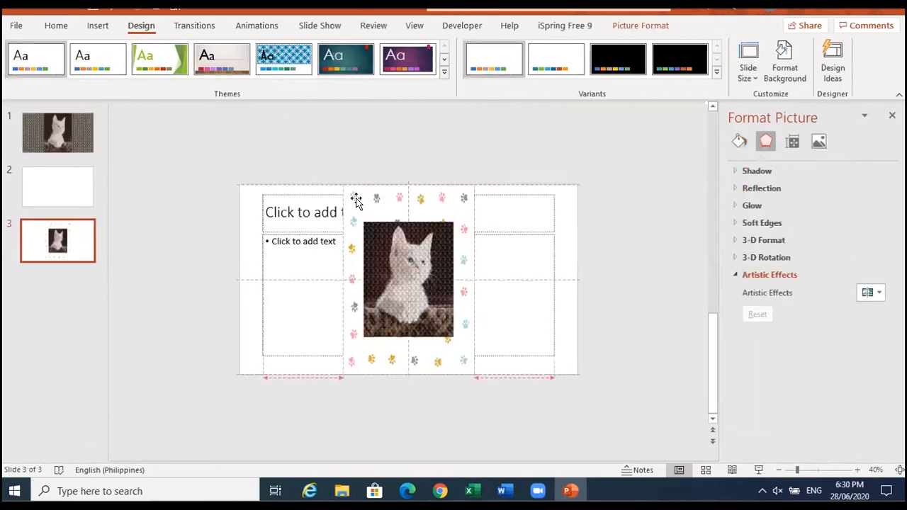
drag(338, 278, 240, 276)
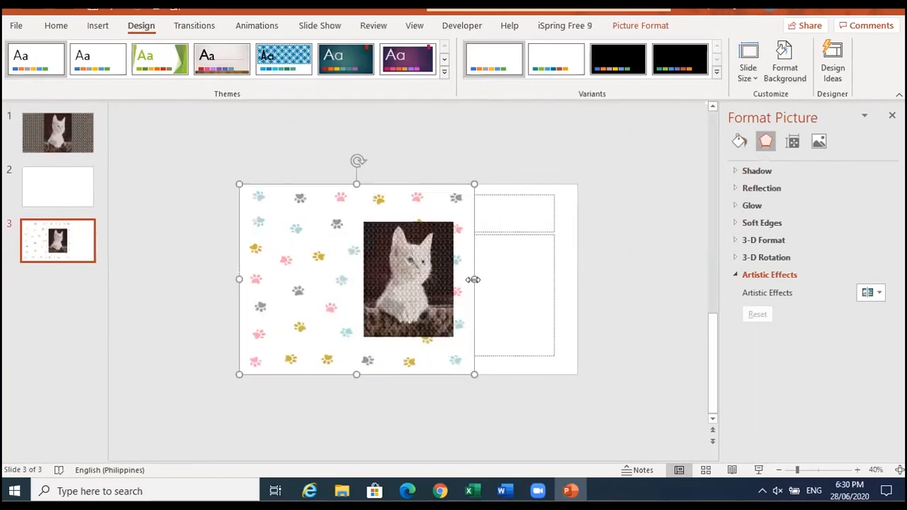